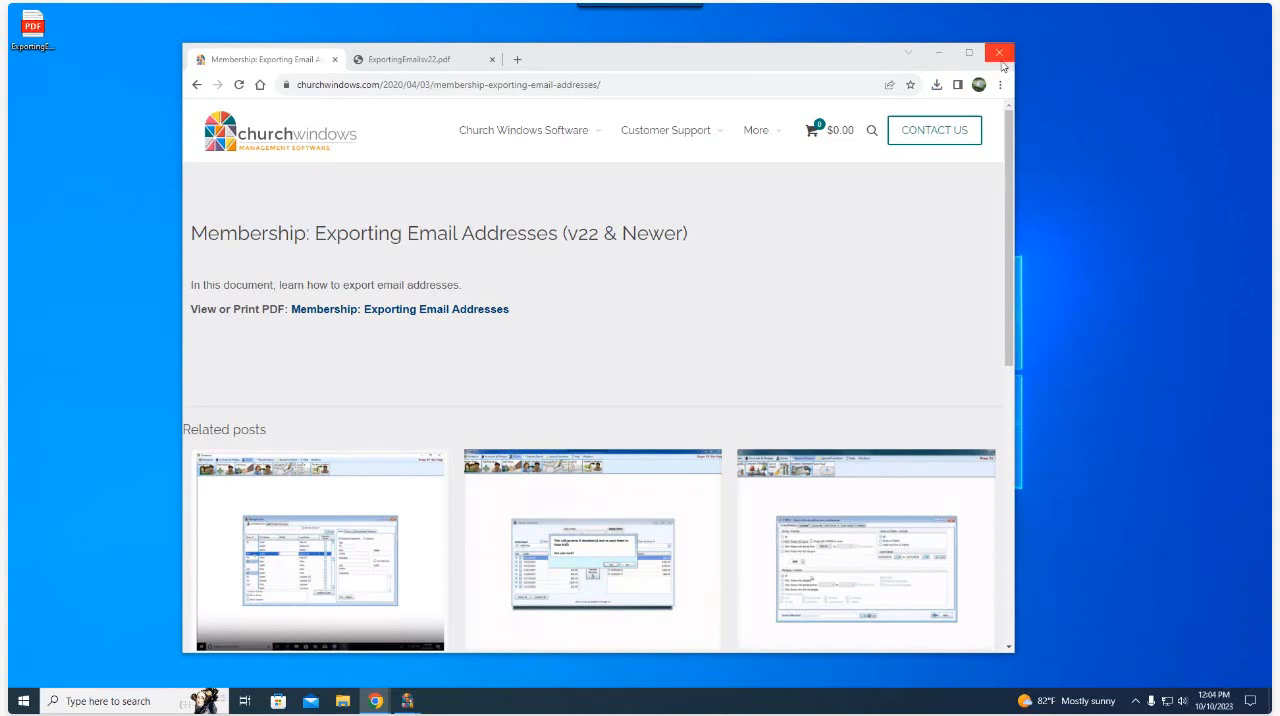
- Close the browser window and switch to the Church Windows Membership program
click(999, 54)
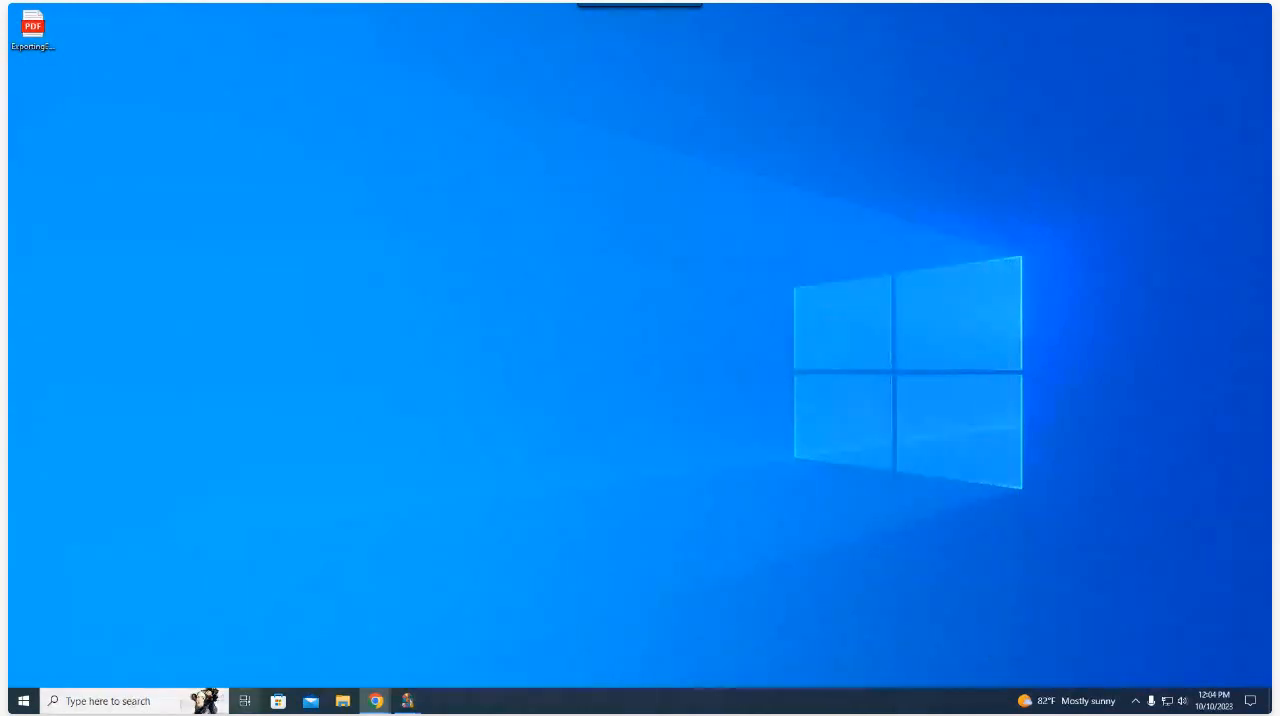
mouse_move(408, 698)
click(458, 655)
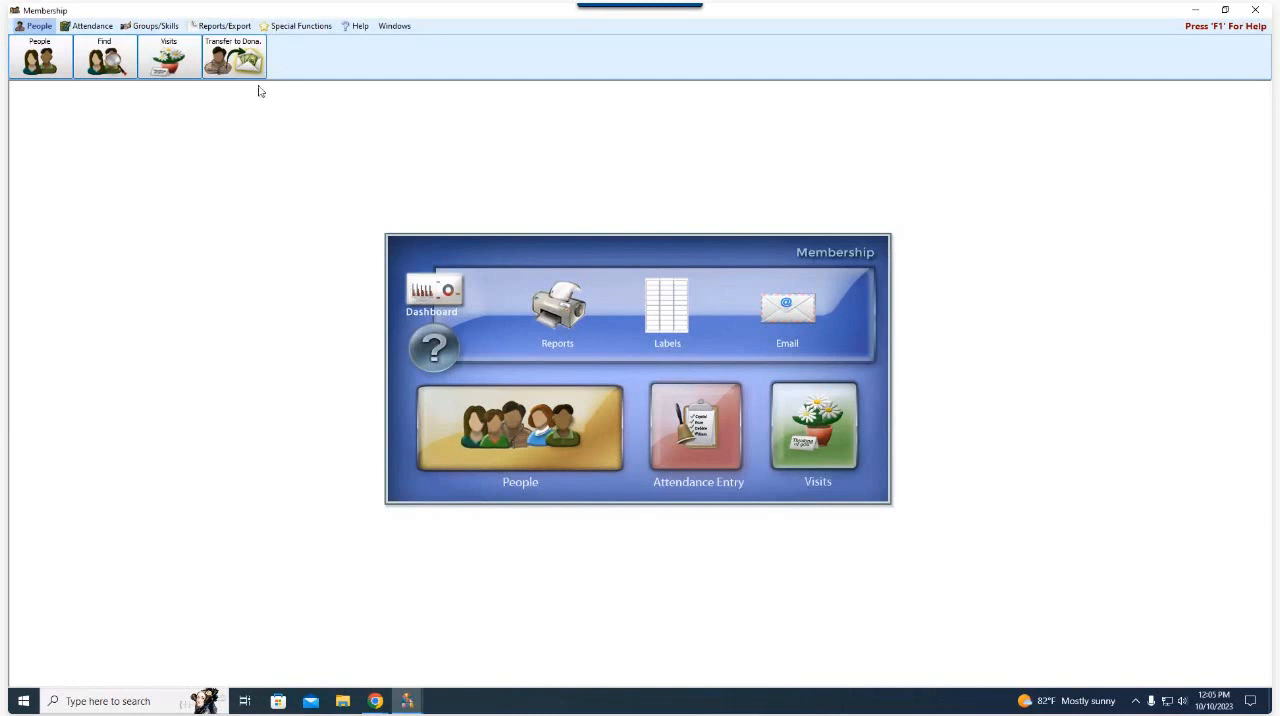
- Open the Reports/Directory/Export report builder and move its window toward the middle of the screen
click(235, 30)
click(34, 64)
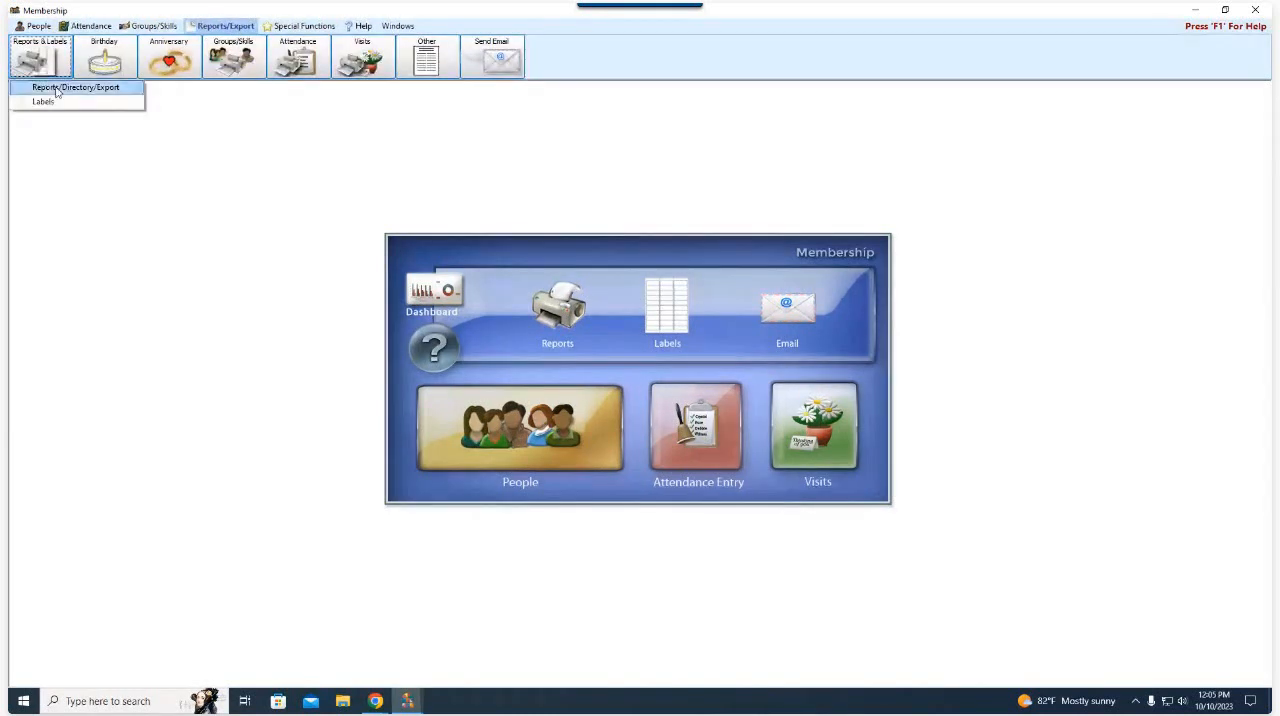
click(57, 92)
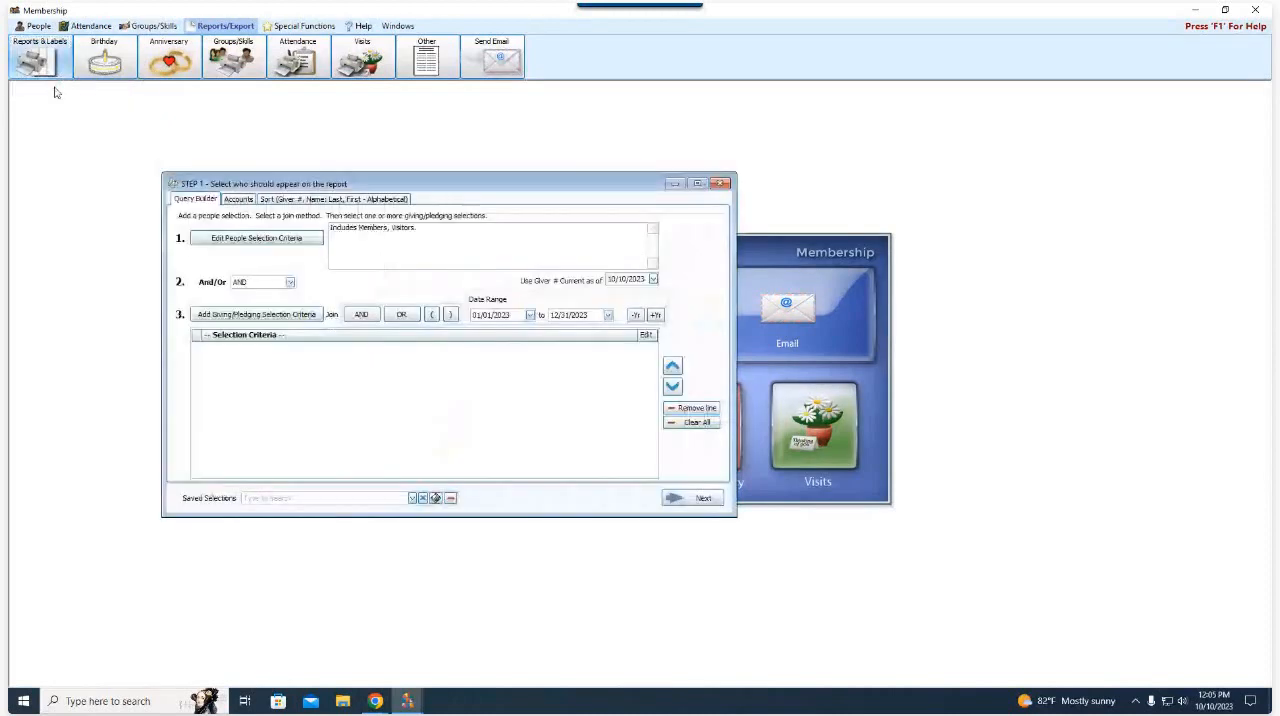
drag(426, 193, 598, 218)
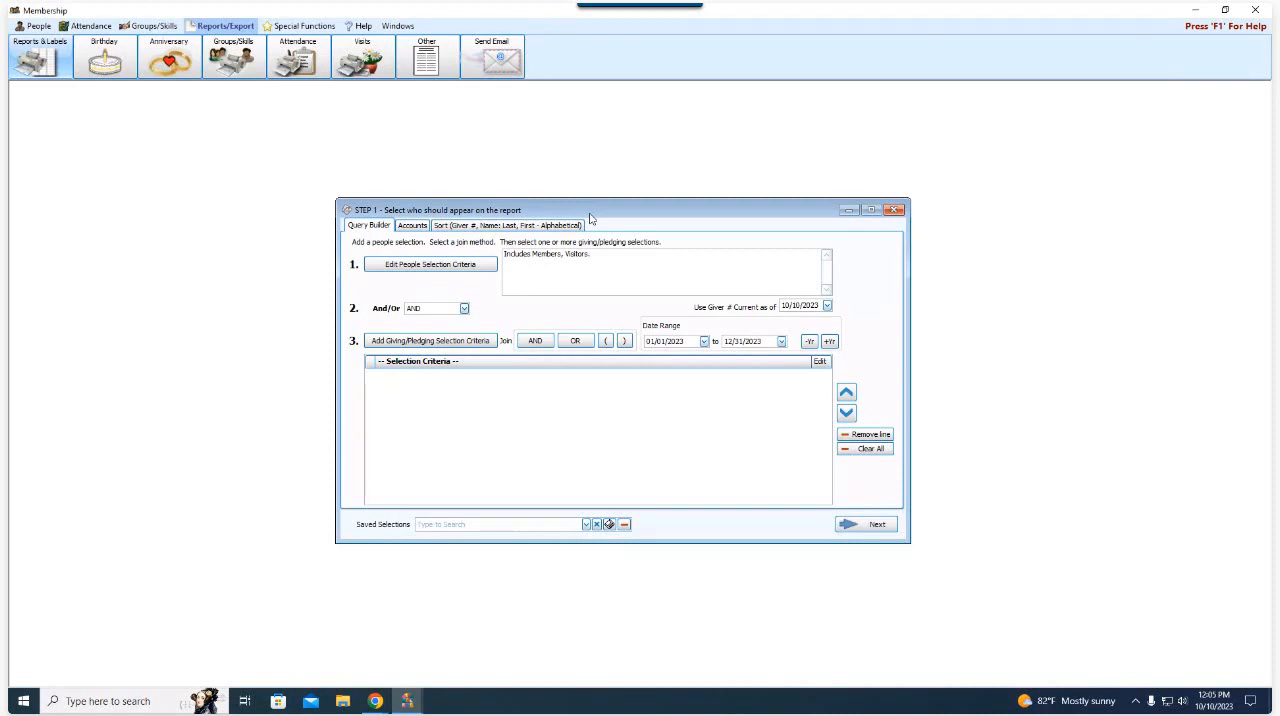
- Edit the people selection and add the criterion that Email Address is not blank
click(400, 268)
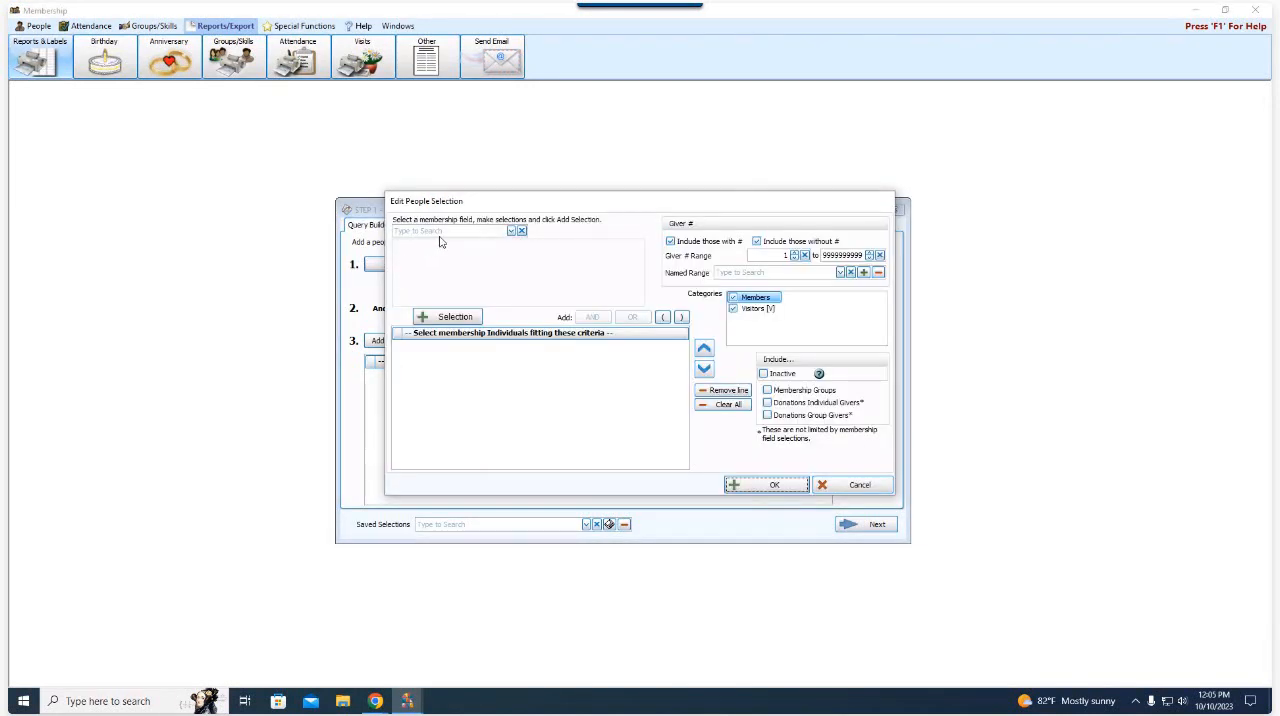
click(500, 231)
text(asd)
key(BackSpace)
key(BackSpace)
key(BackSpace)
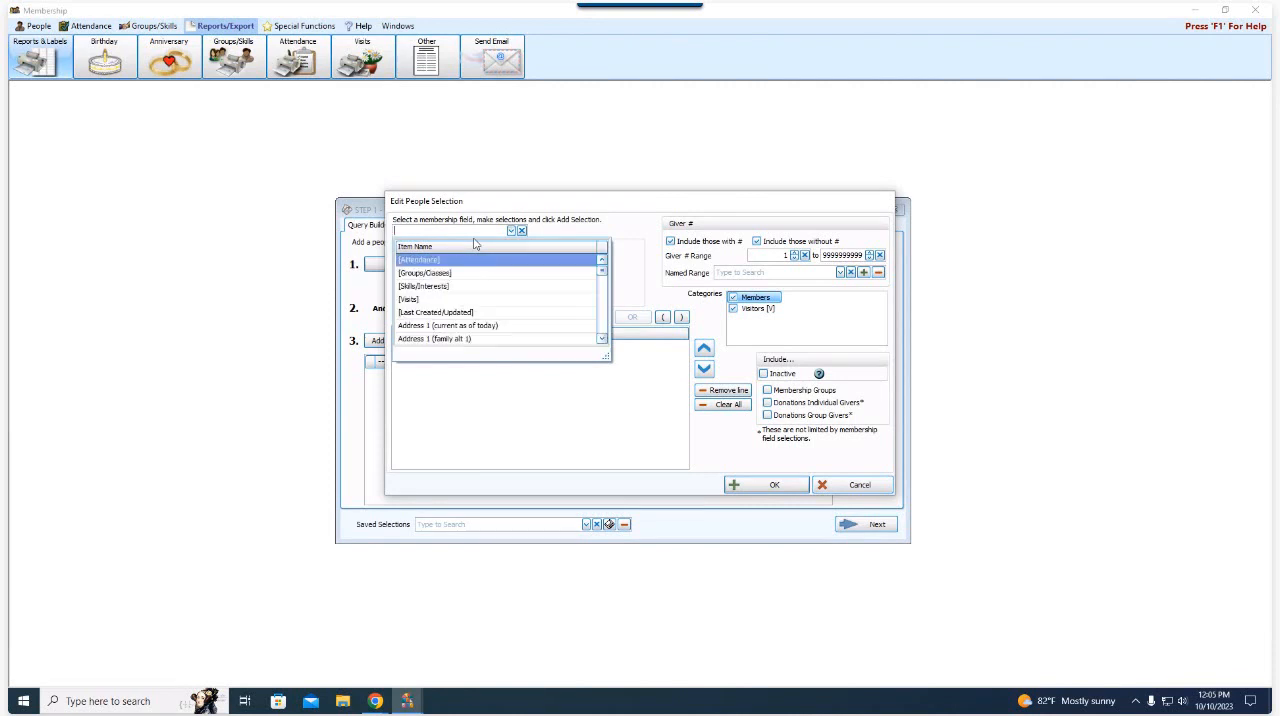
text(em)
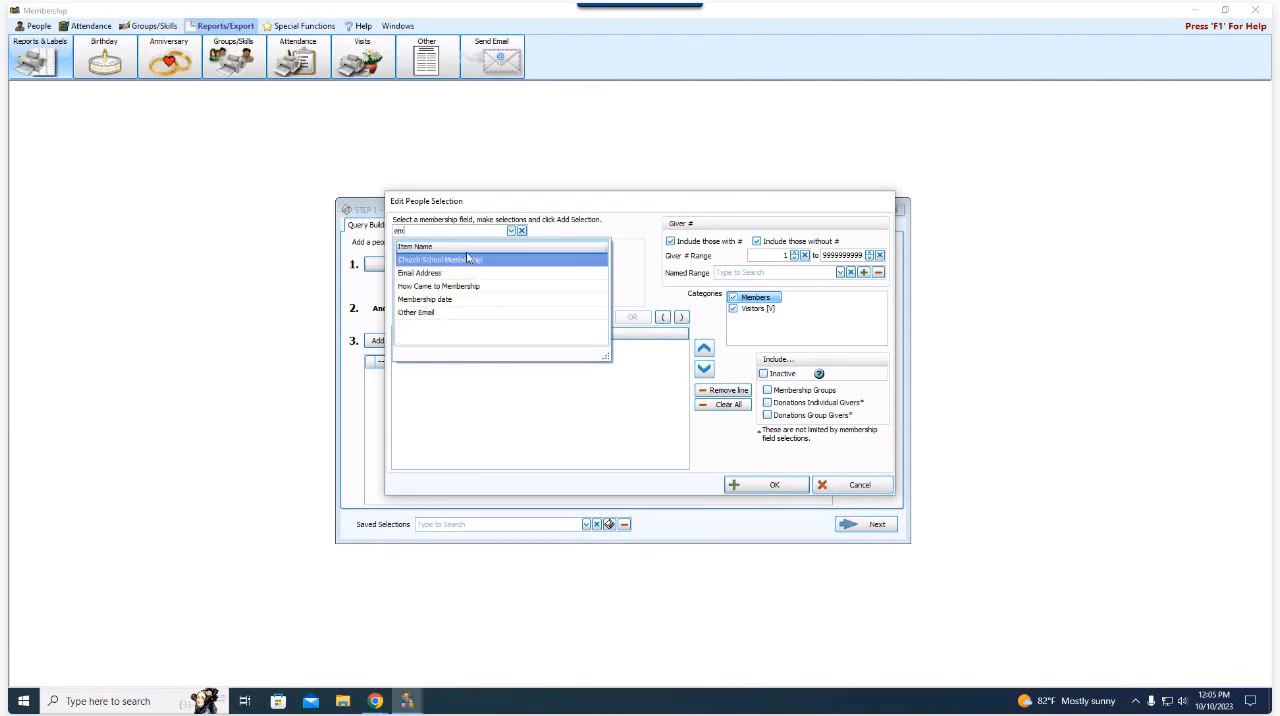
click(462, 272)
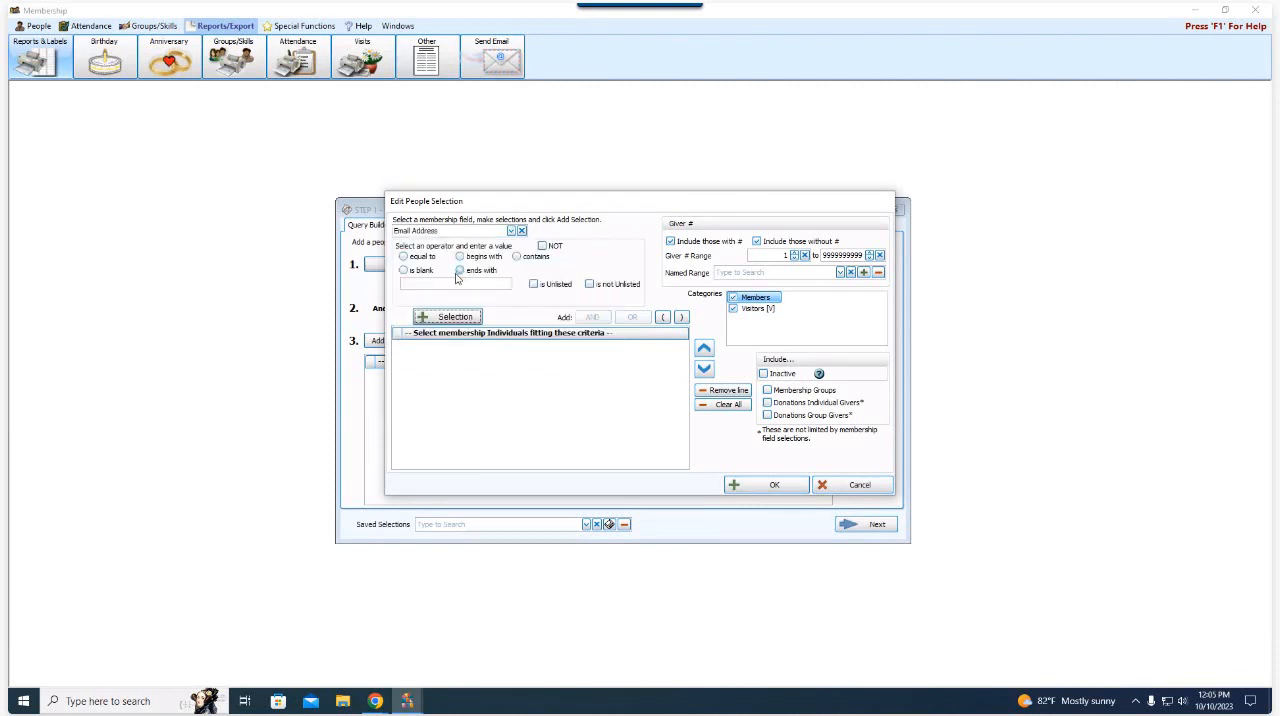
click(542, 246)
click(424, 274)
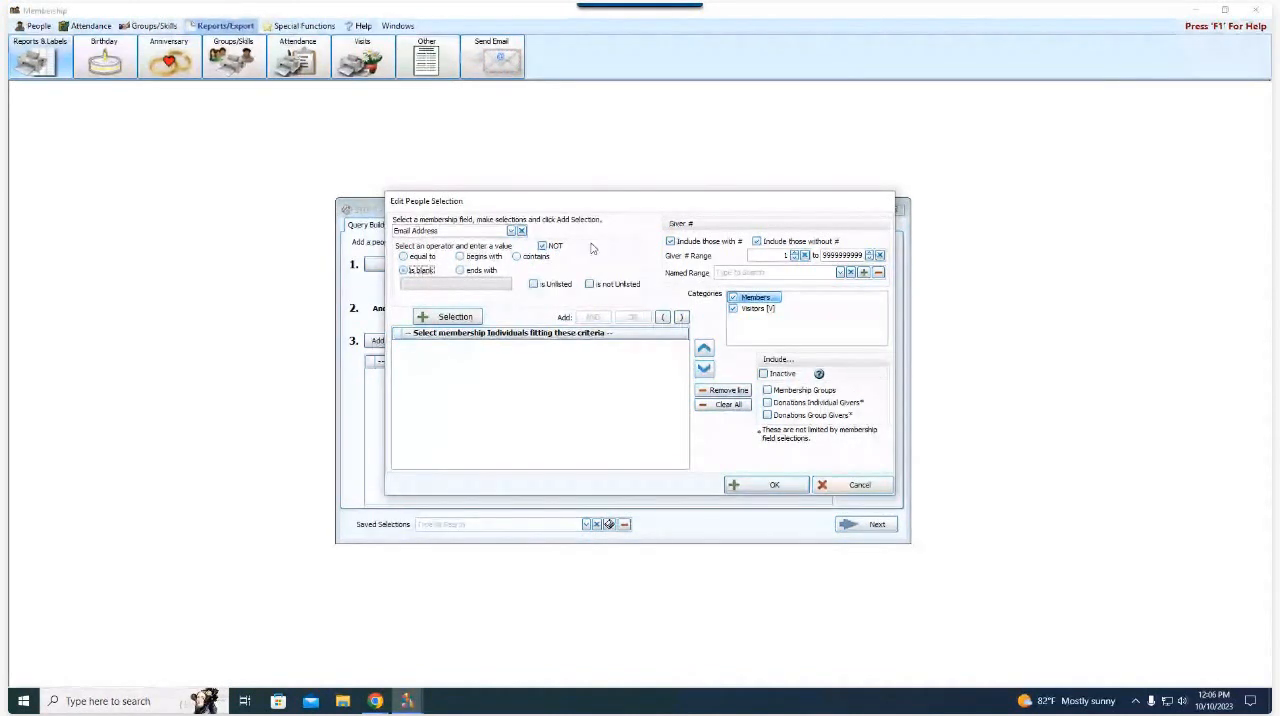
click(455, 317)
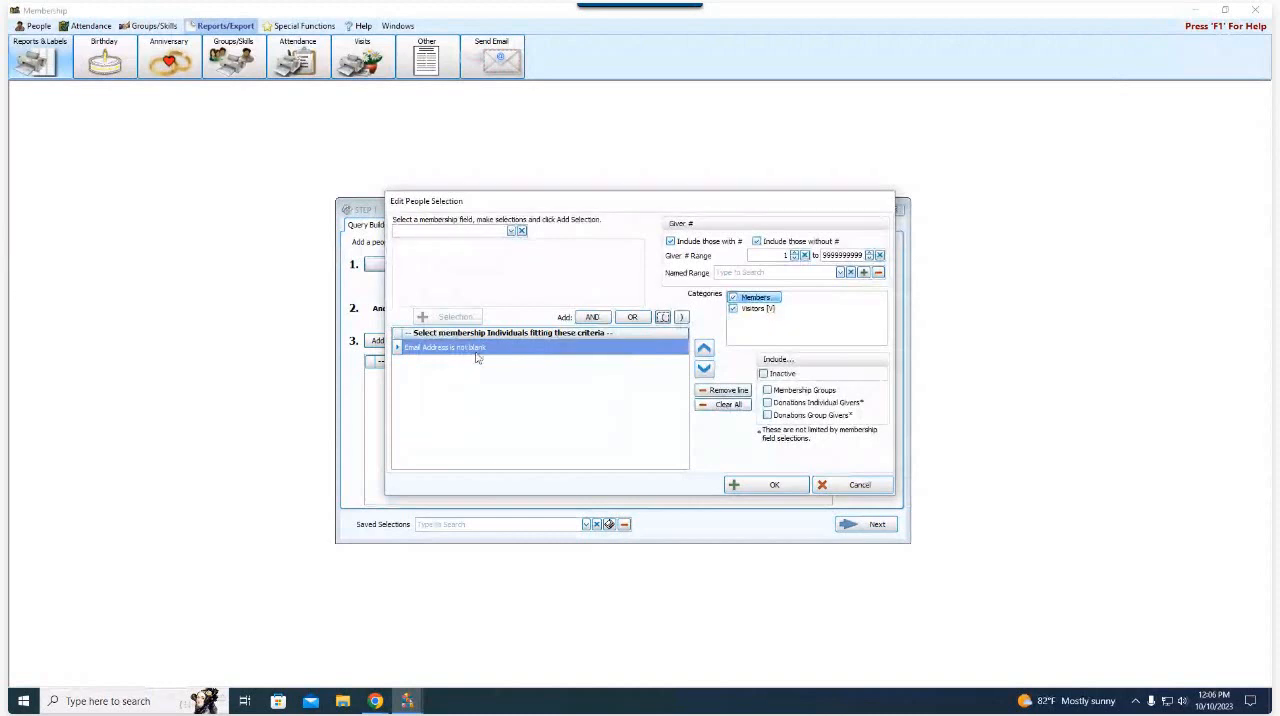
- Add an AND condition with Status Code limited to Active Member, Associate Member, Inactive Member and Out of Town Member
click(598, 317)
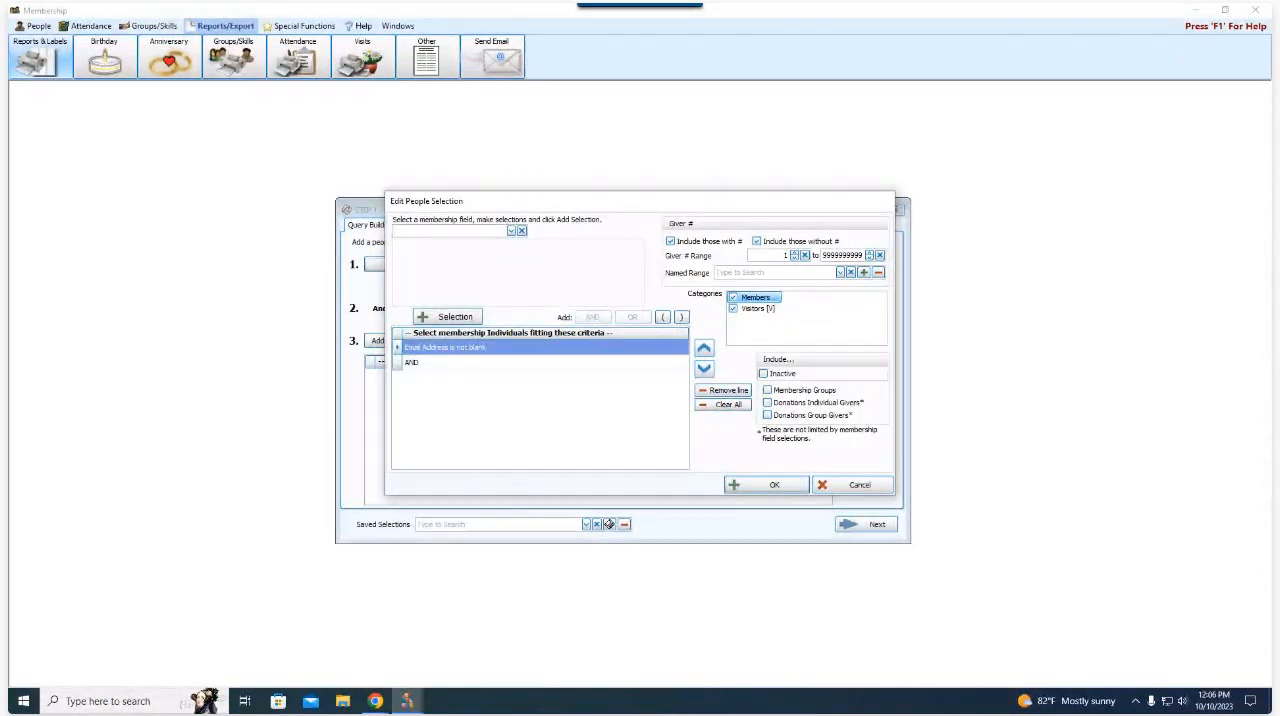
click(499, 231)
text(statu)
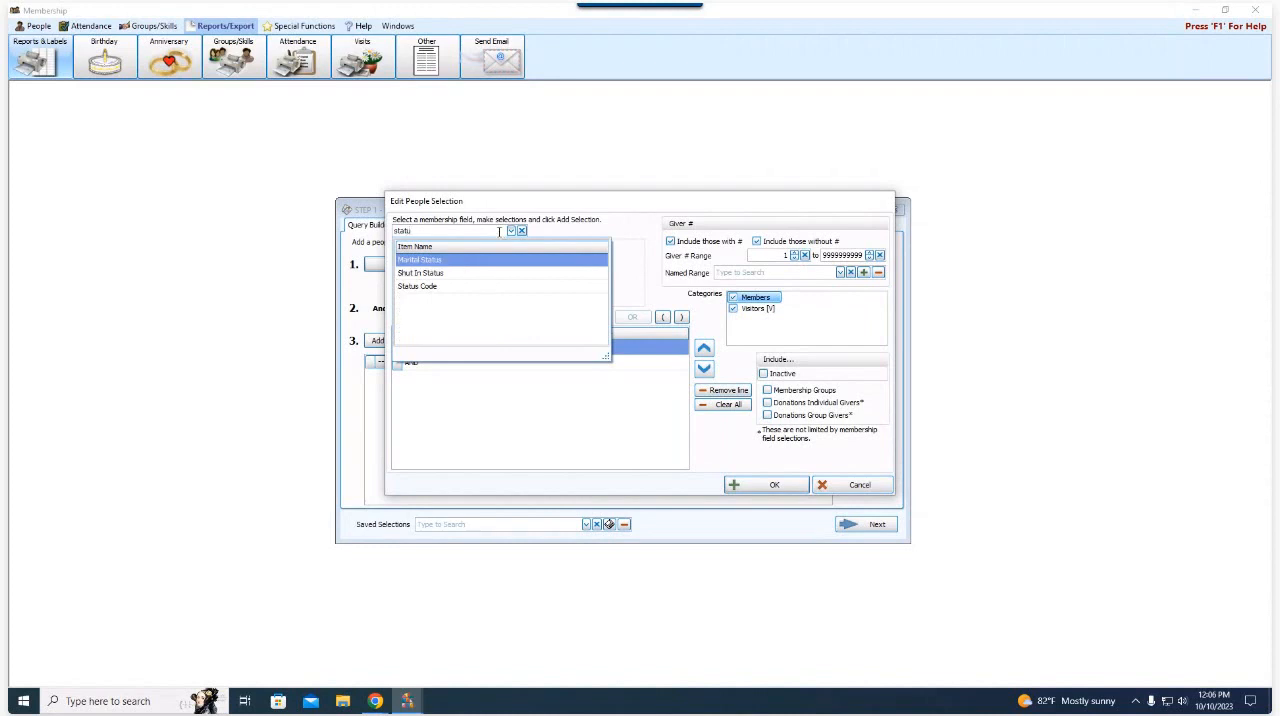
click(484, 287)
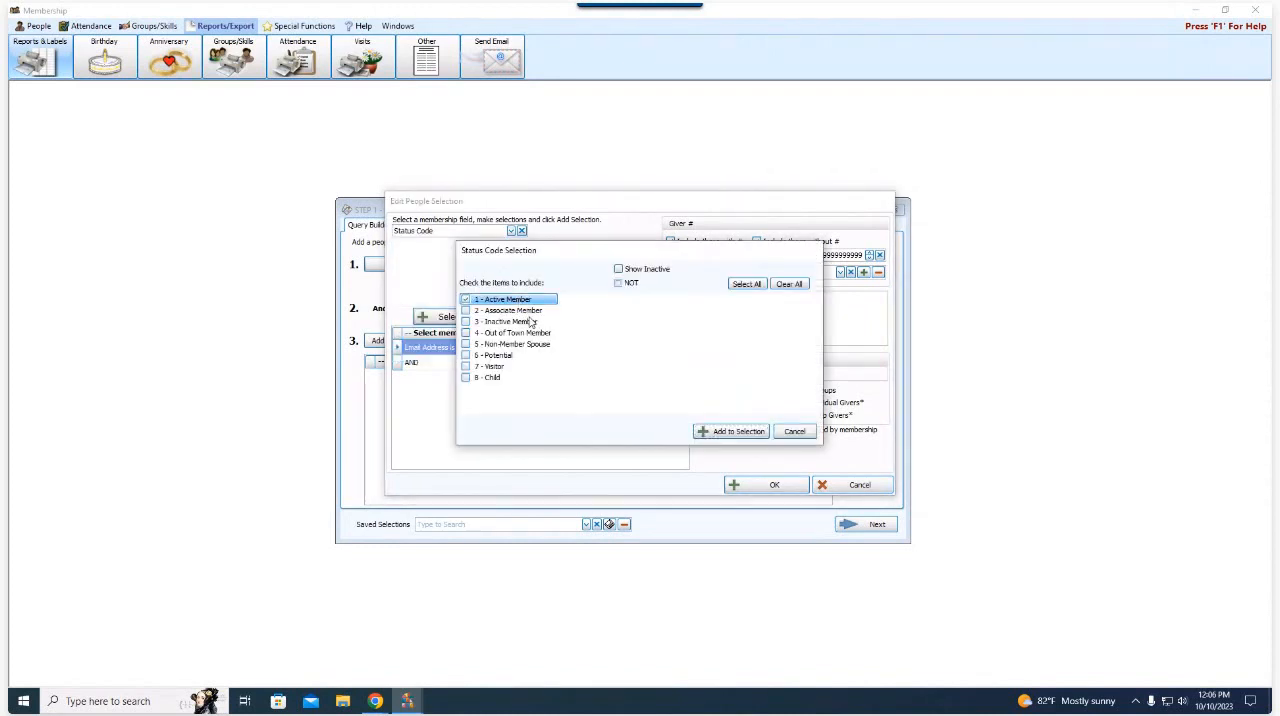
click(530, 322)
click(520, 311)
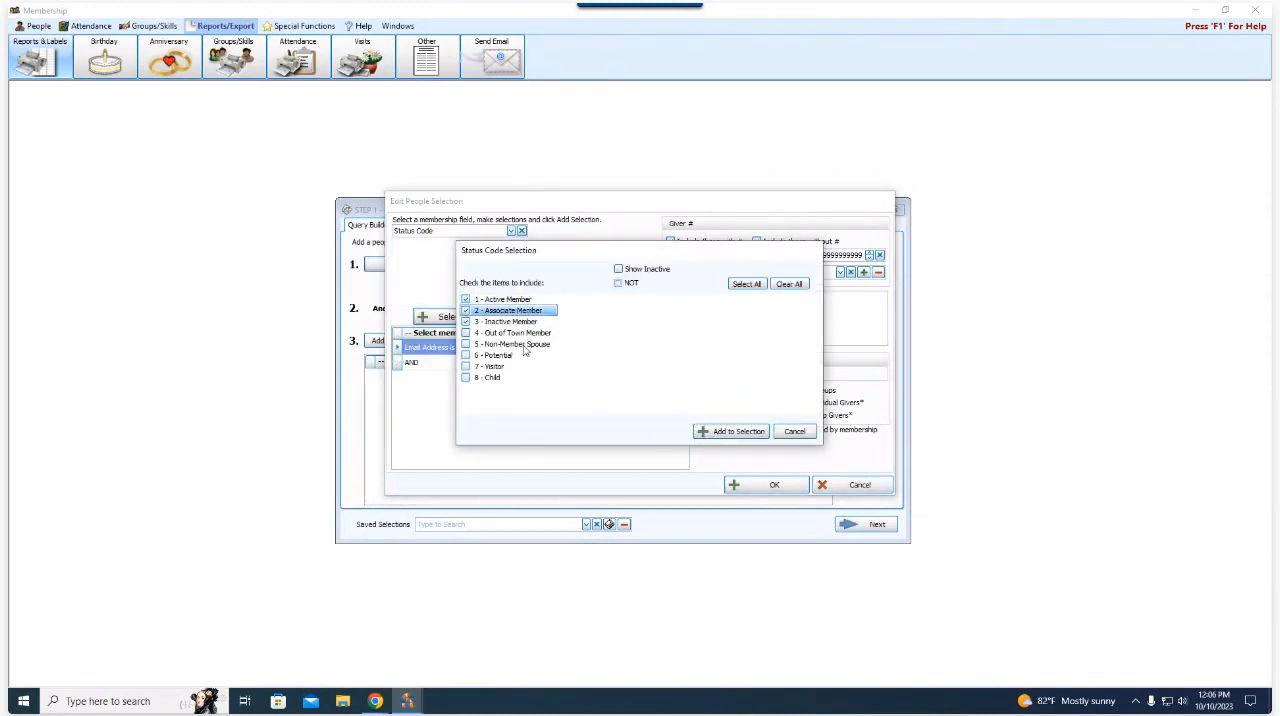
click(525, 333)
click(731, 432)
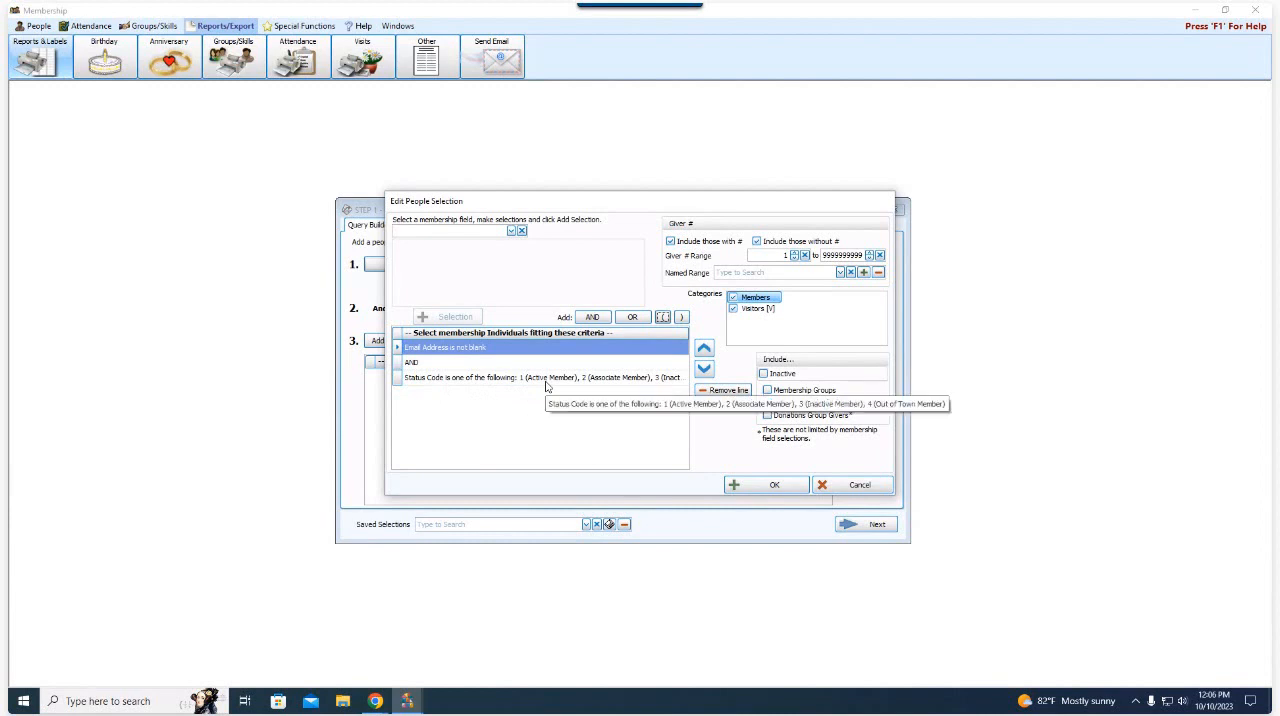
- Remove the AND and Status Code lines from the people selection criteria
click(446, 365)
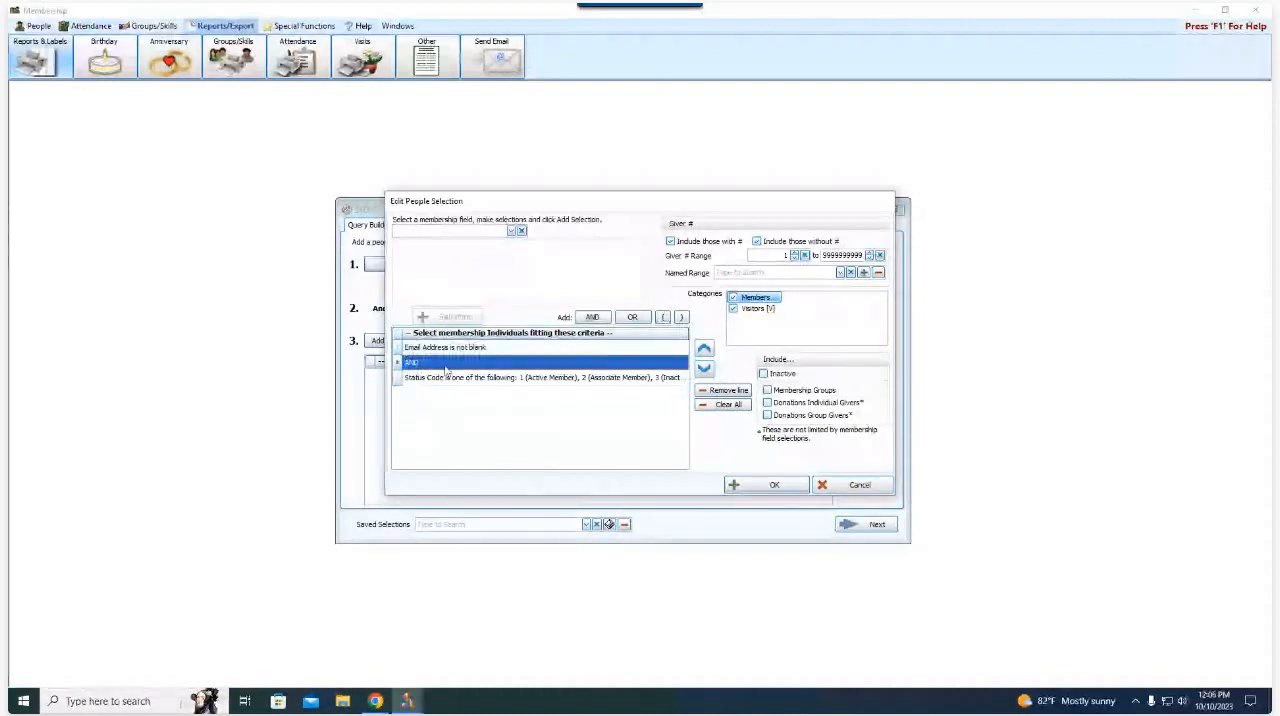
click(726, 391)
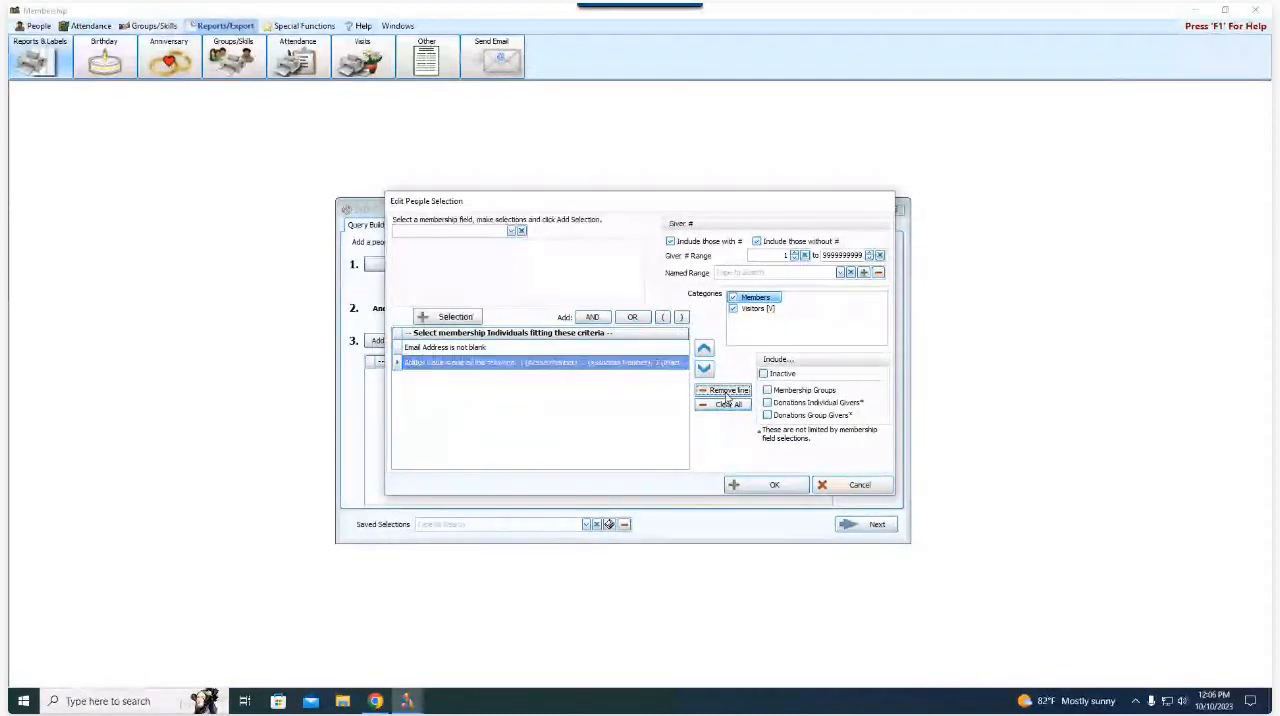
click(726, 391)
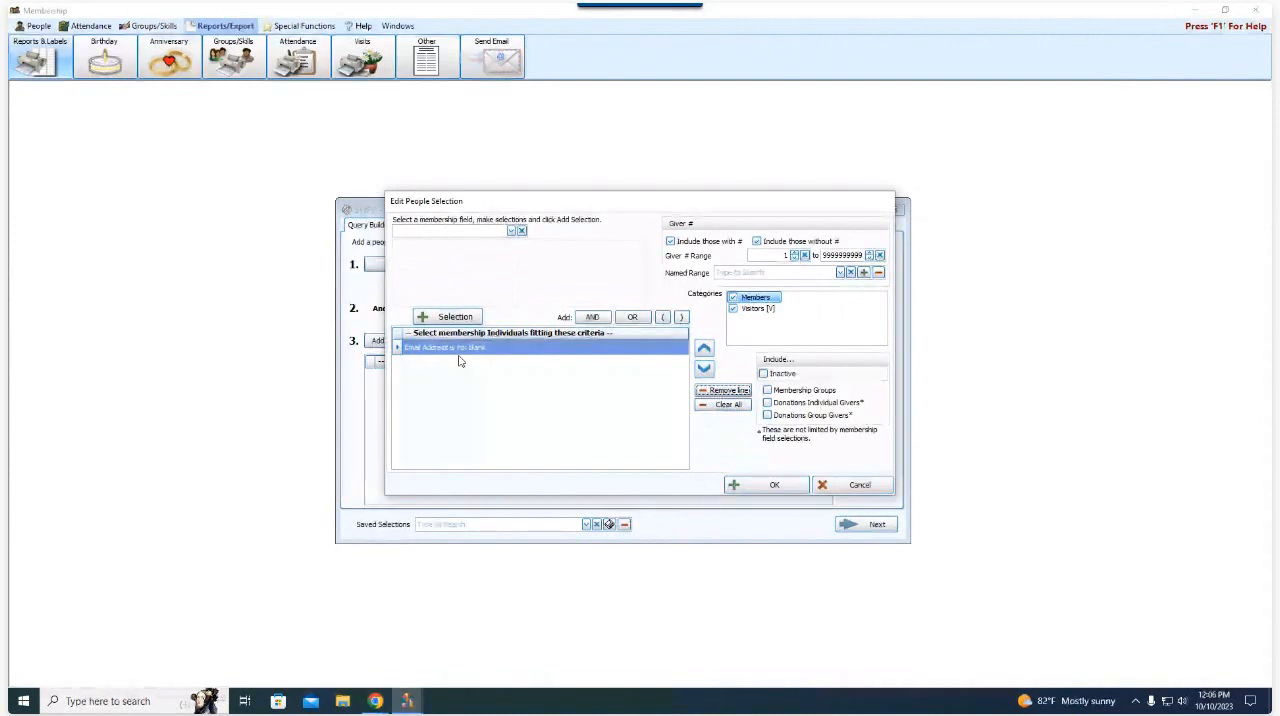
- Switch the Visitors category off and back on, and accept the people selection
click(744, 311)
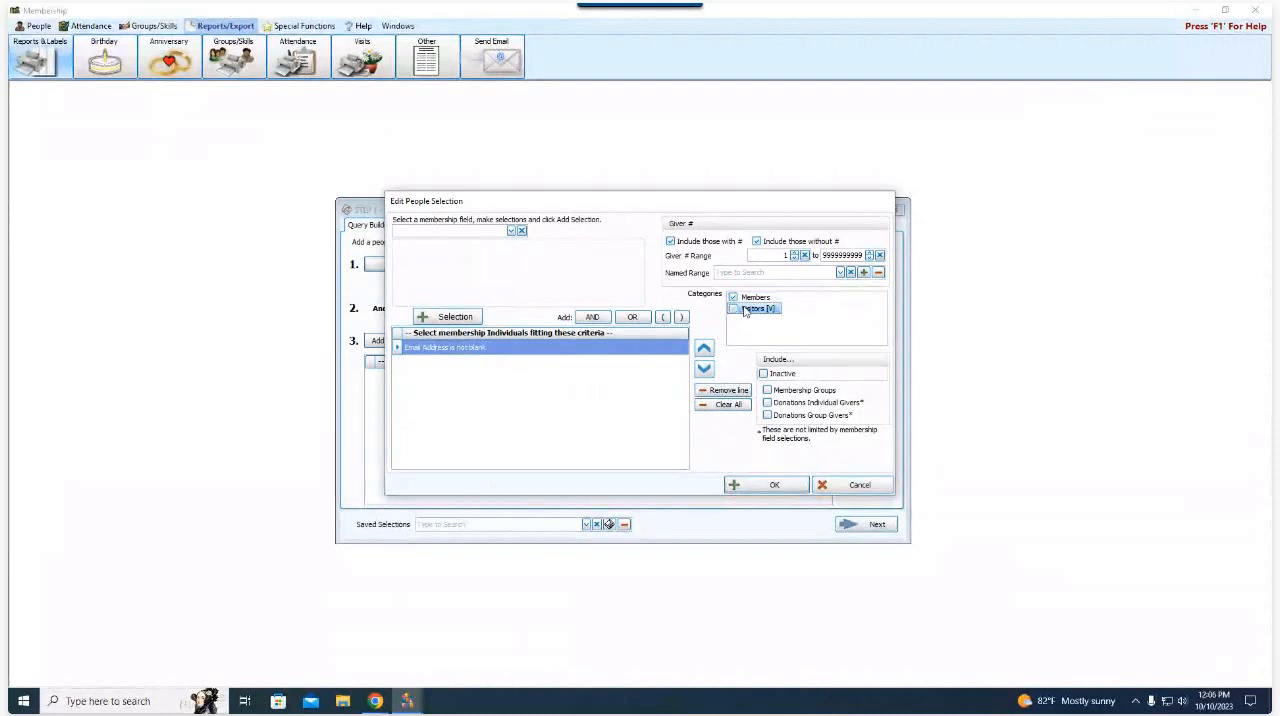
click(744, 311)
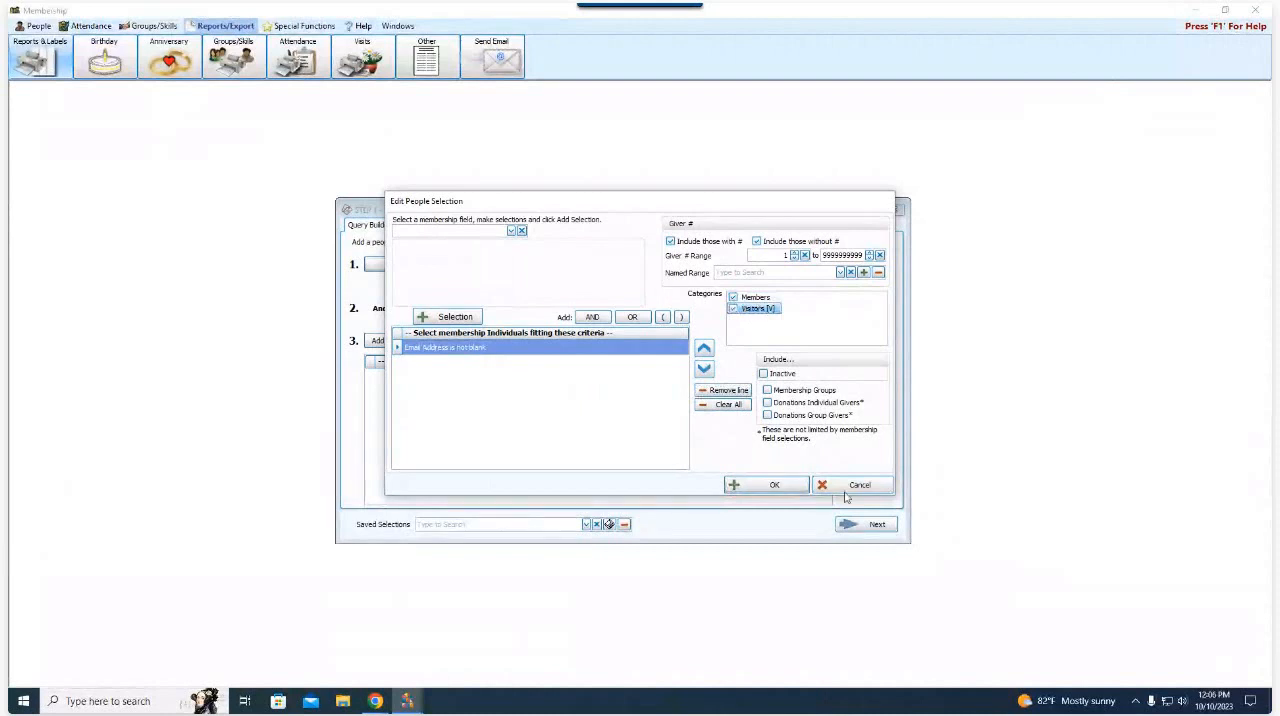
click(775, 485)
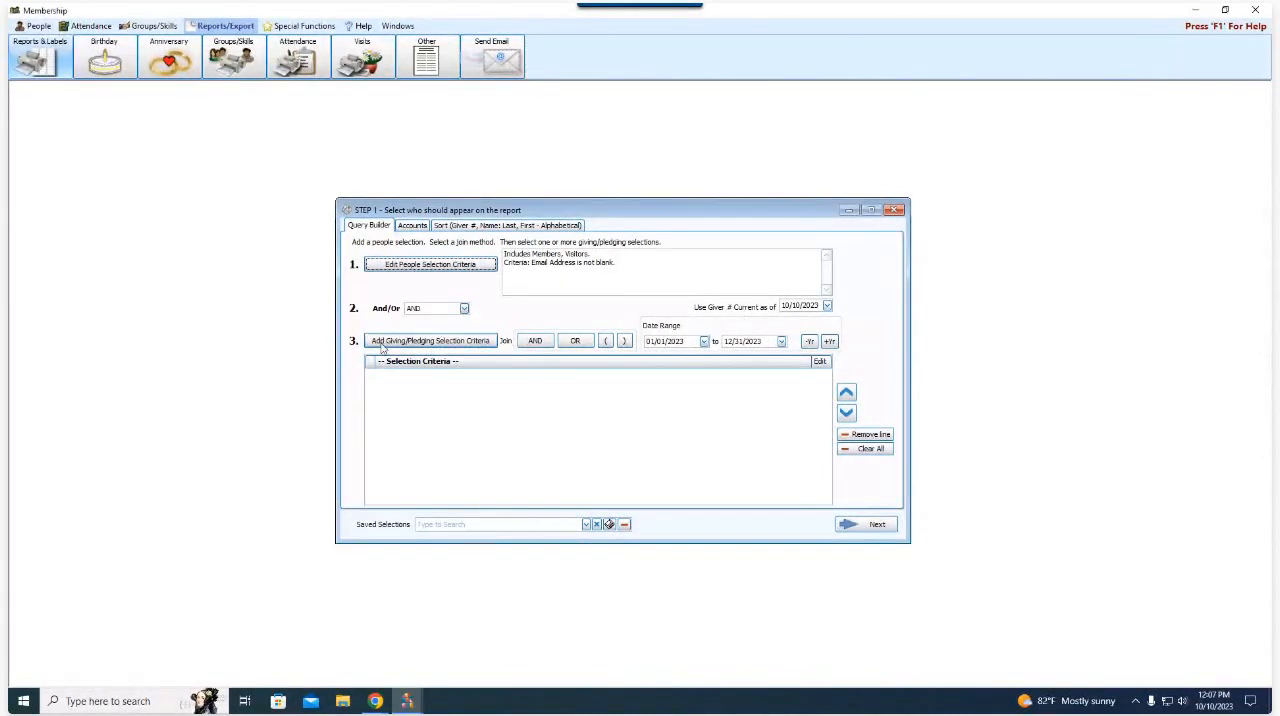
- Set the report's first sort field to Name: Last, First - Alphabetical and clear the second sort field
click(410, 227)
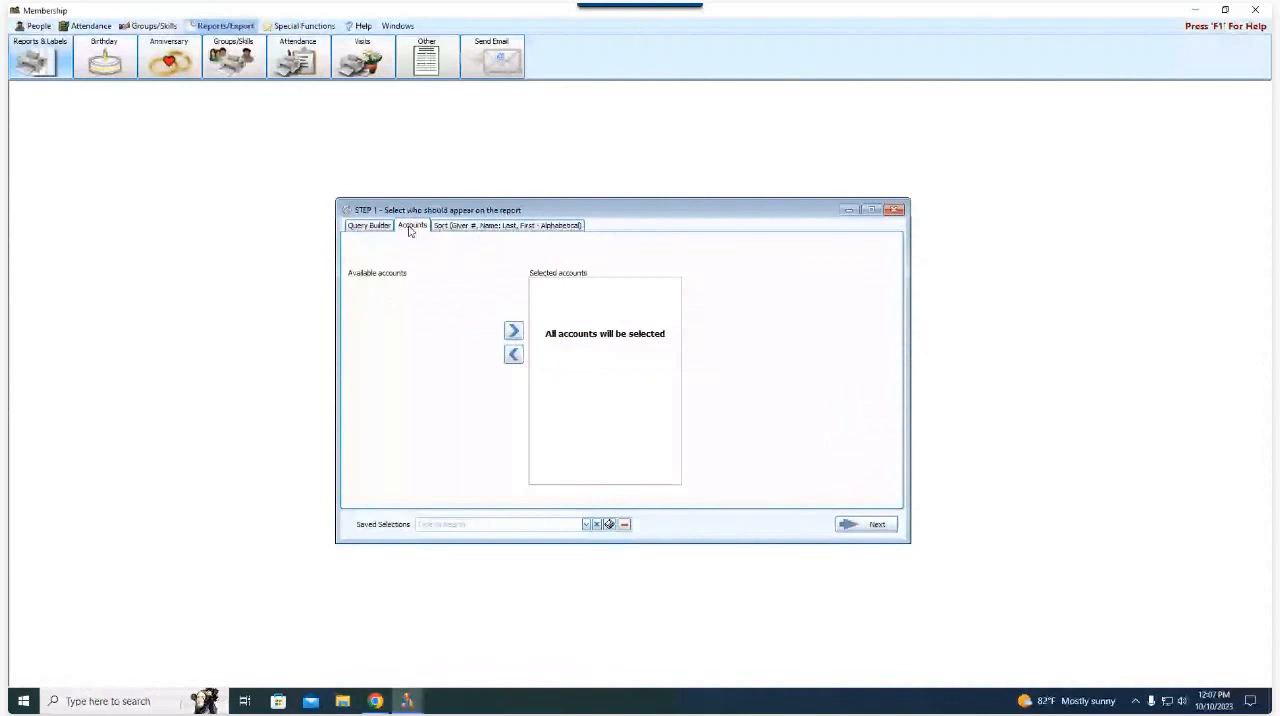
click(474, 227)
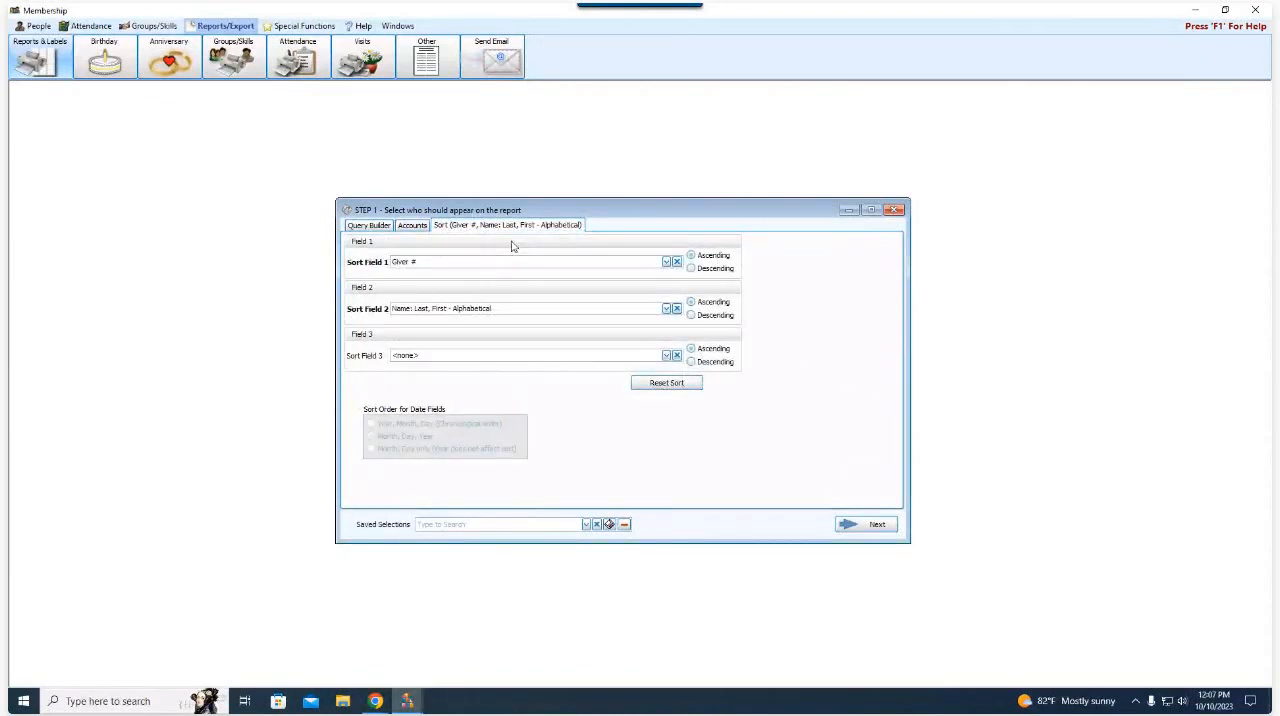
click(666, 262)
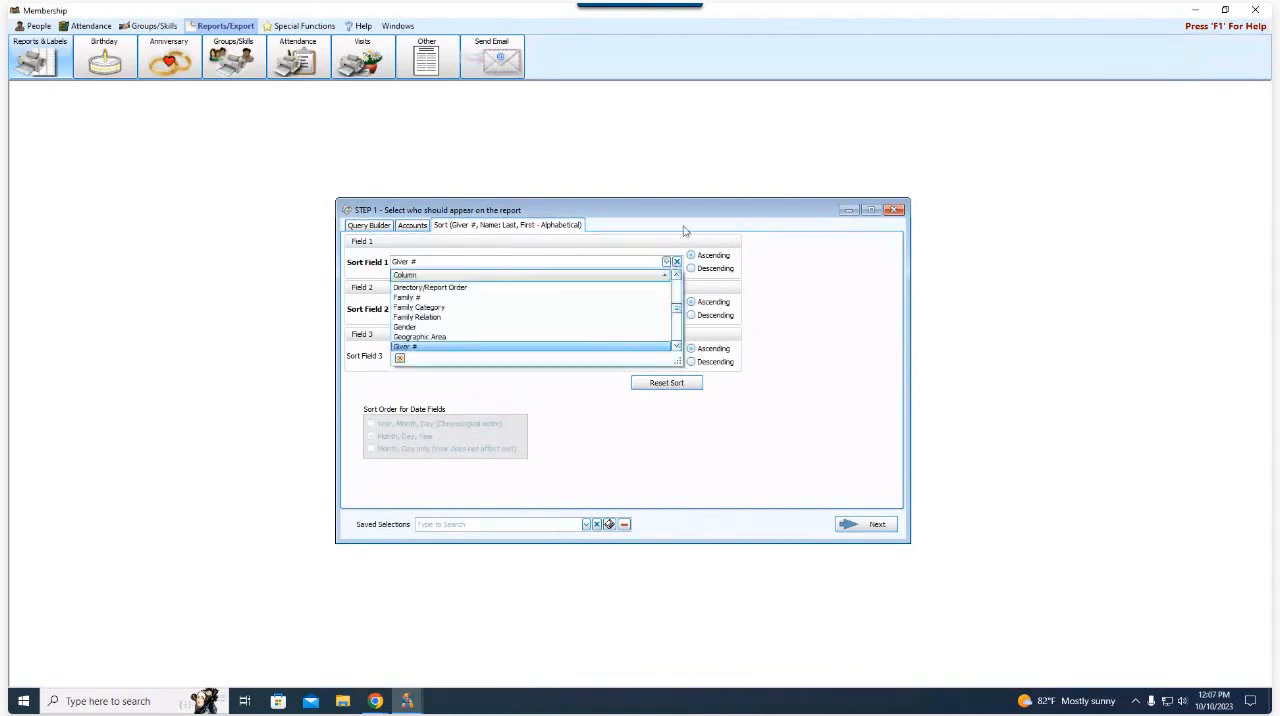
scroll(560, 314, down, 5)
scroll(540, 318, up, 2)
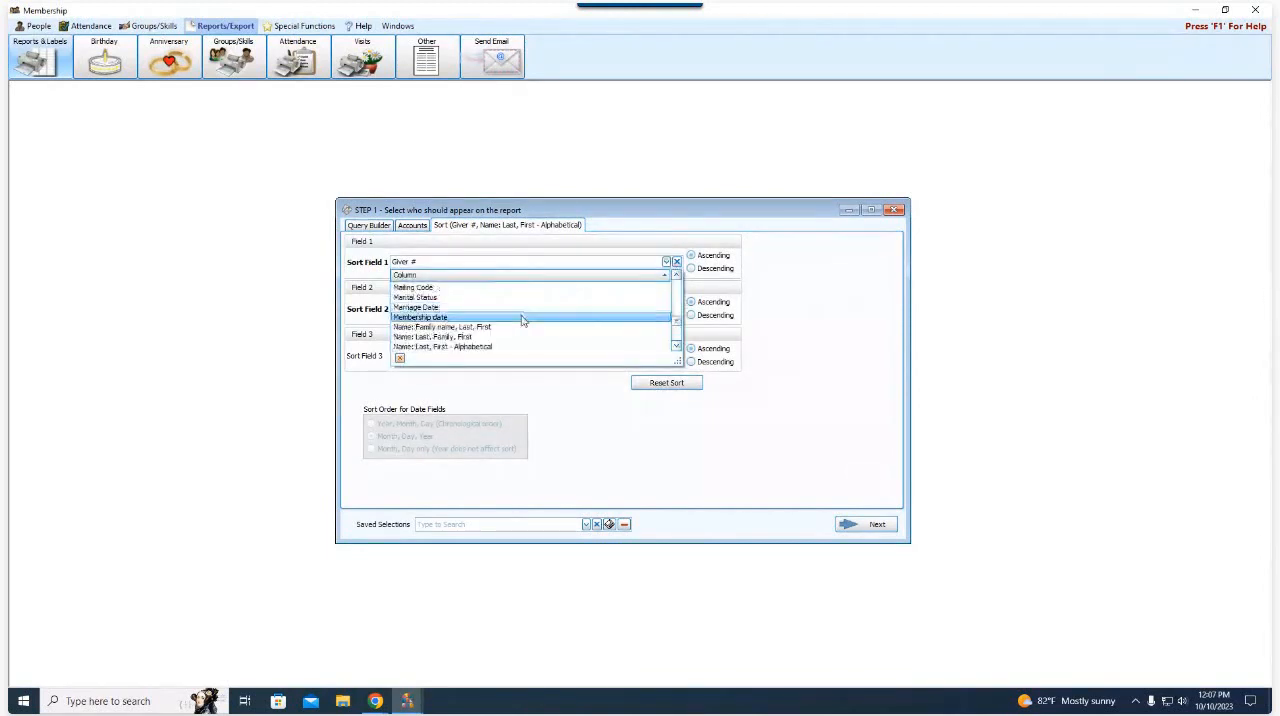
click(504, 318)
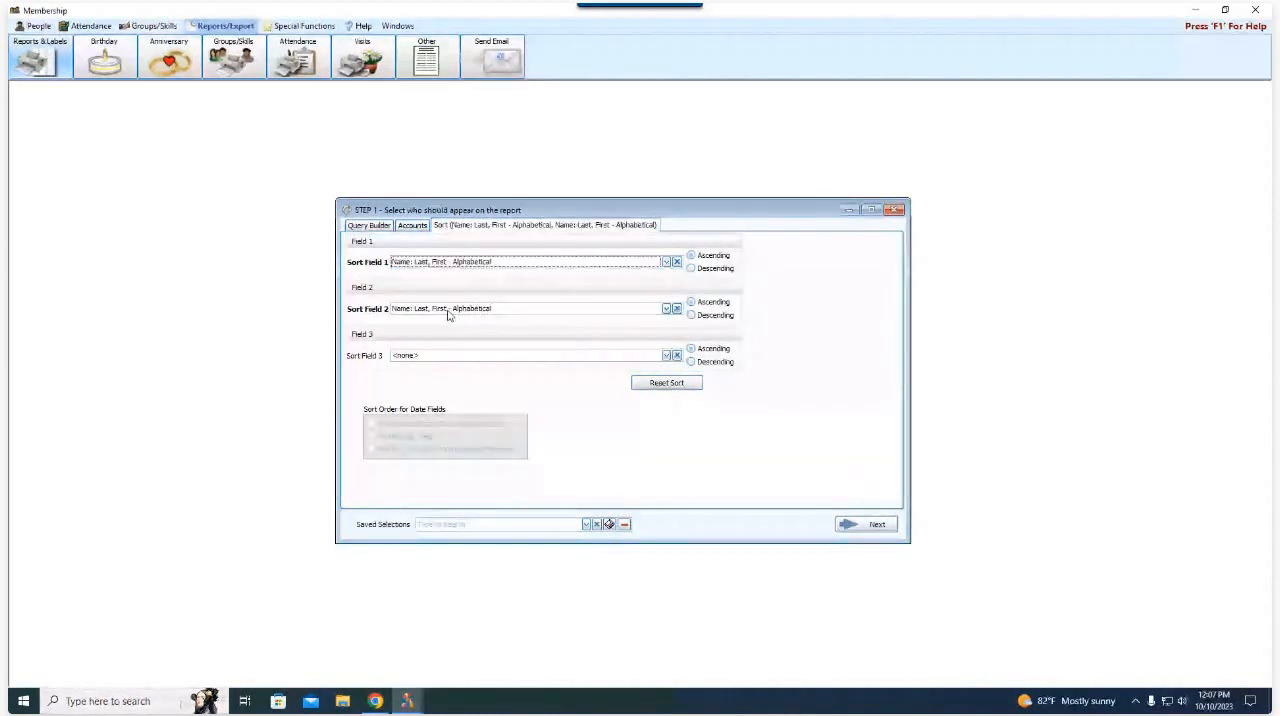
click(676, 308)
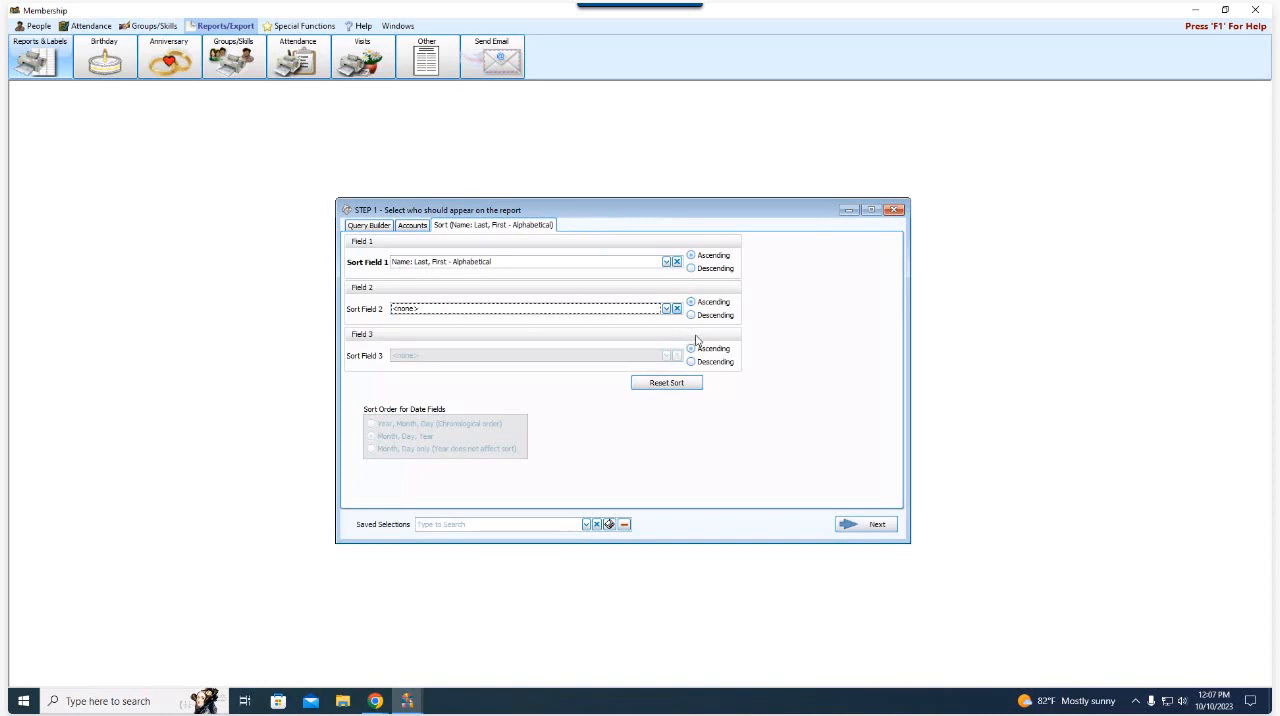
- Continue to the report layout and create a new Mail Merge/Export named "Name and Emails", with its column selector moved over the window
click(872, 530)
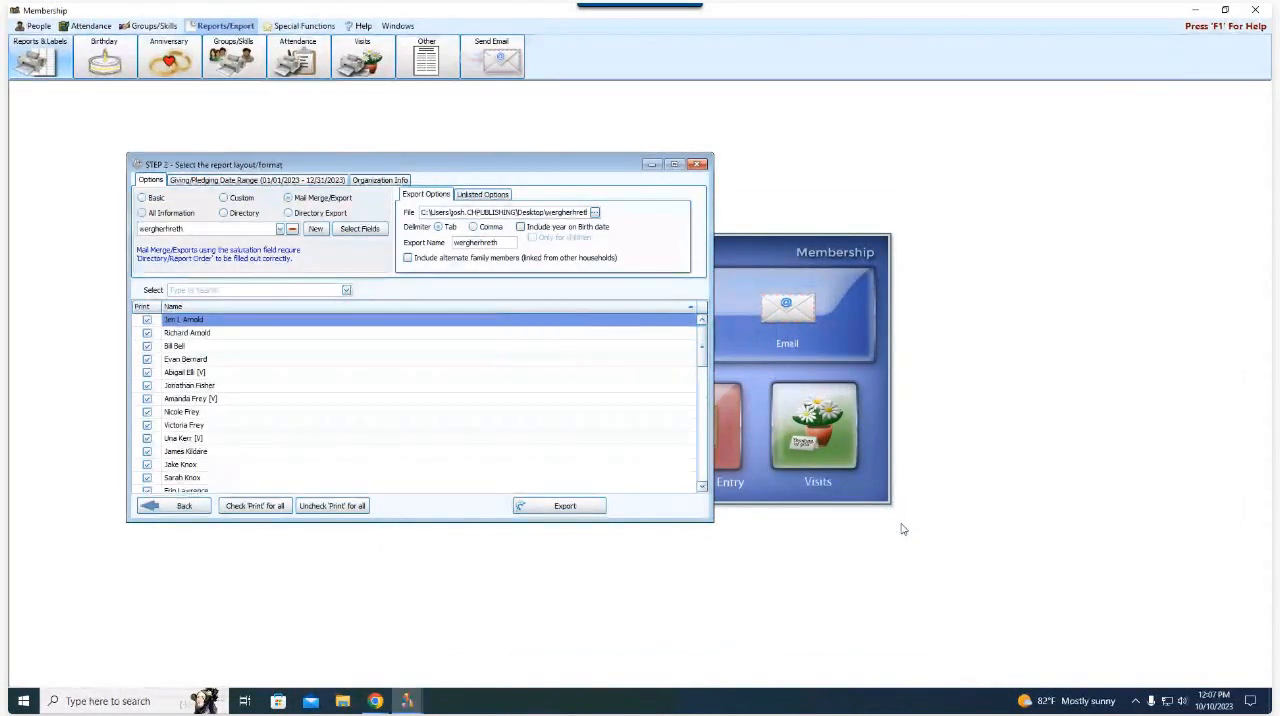
drag(589, 175, 773, 201)
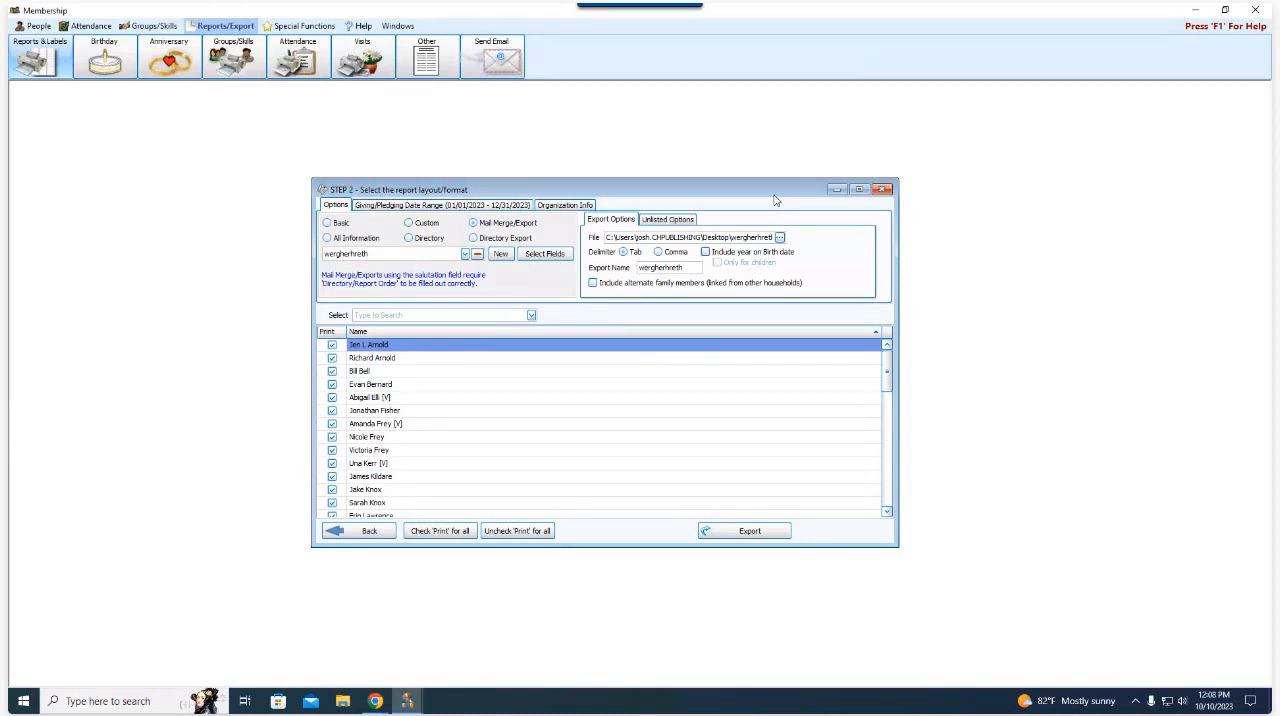
click(507, 224)
click(502, 255)
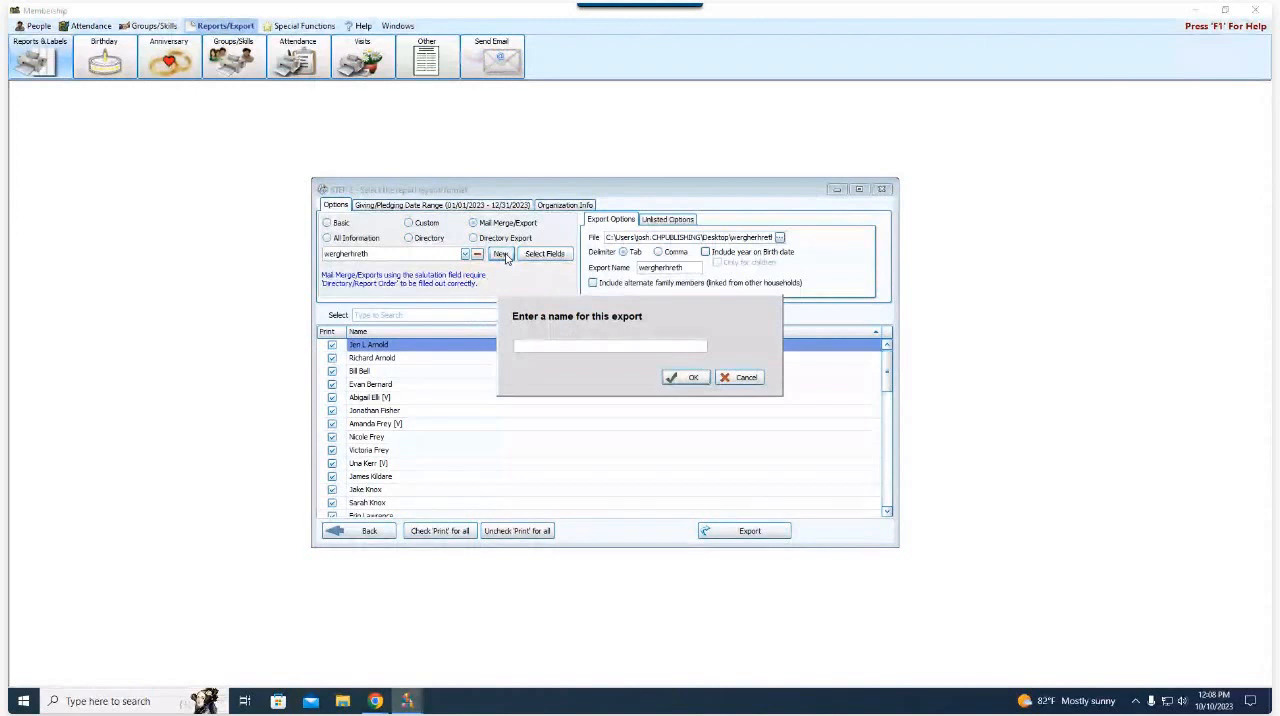
text(Na)
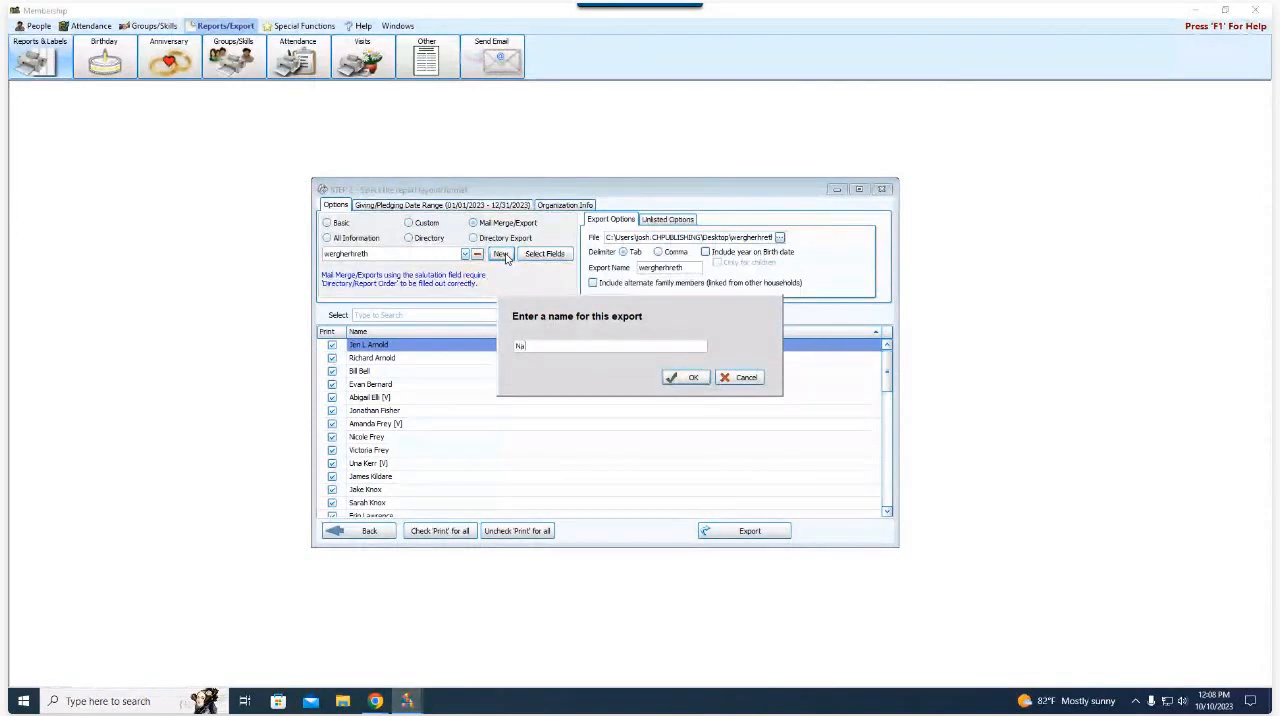
text(me and Emails)
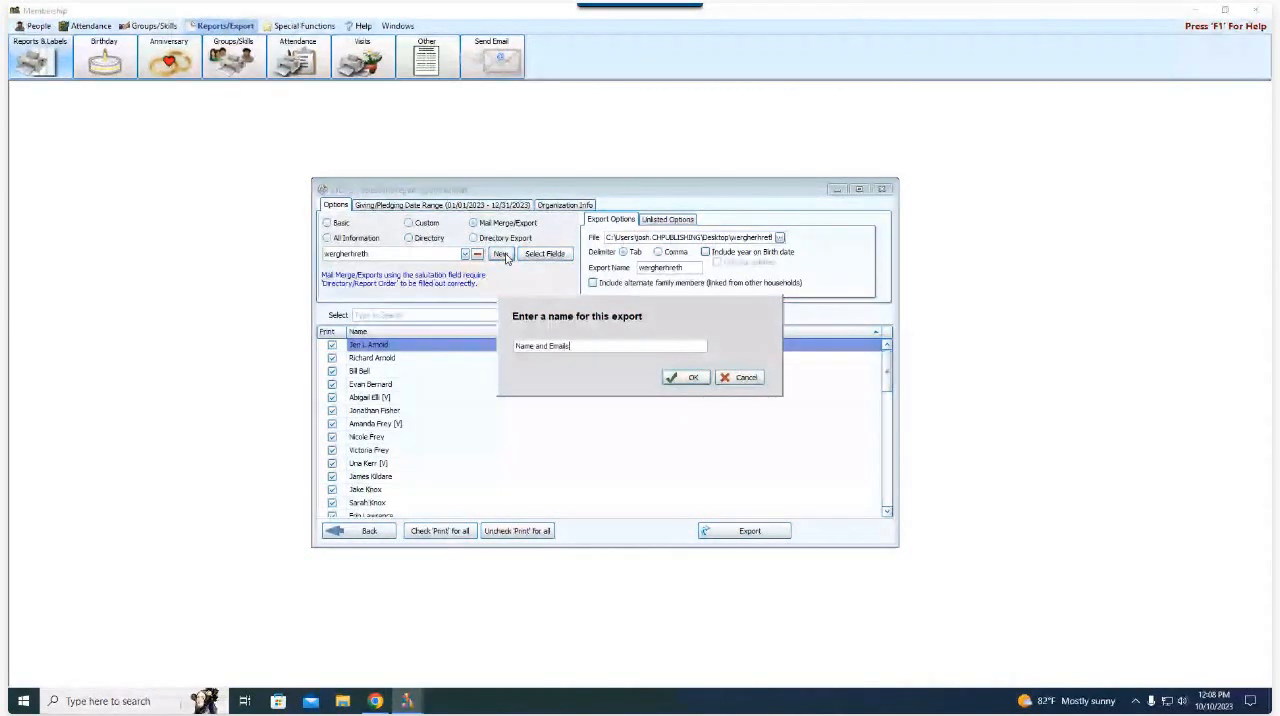
click(701, 384)
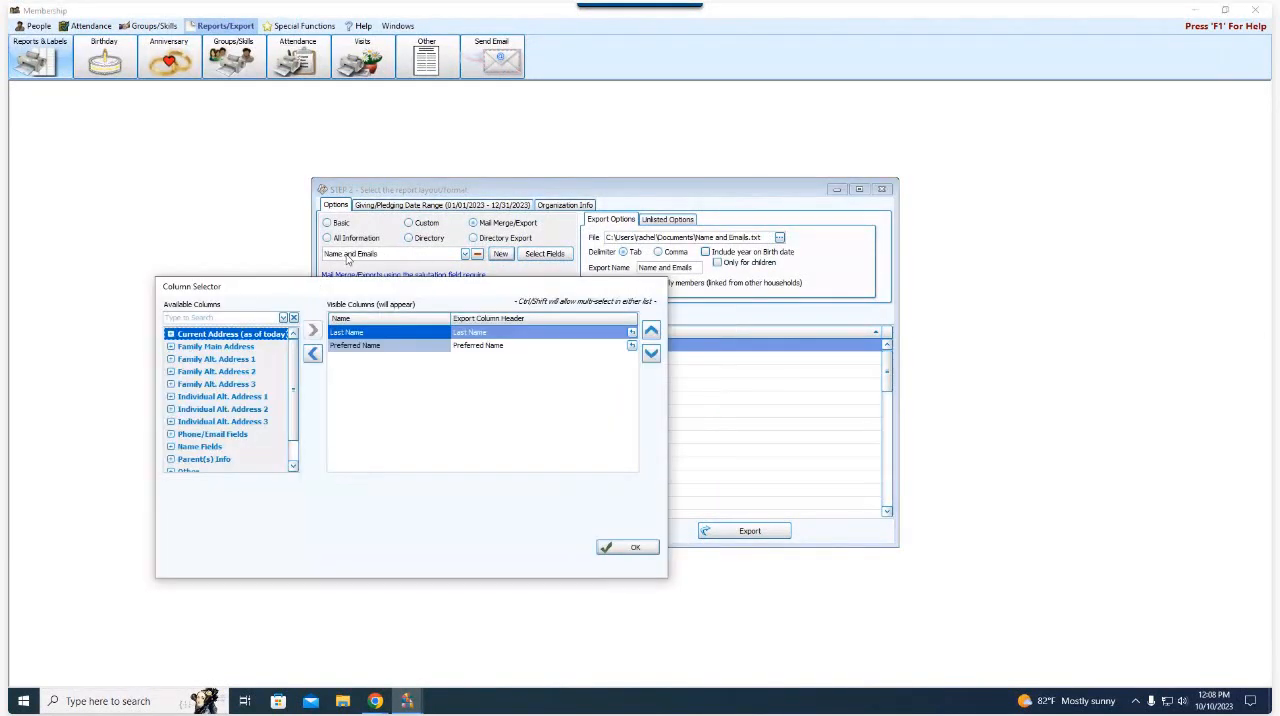
drag(425, 294, 608, 286)
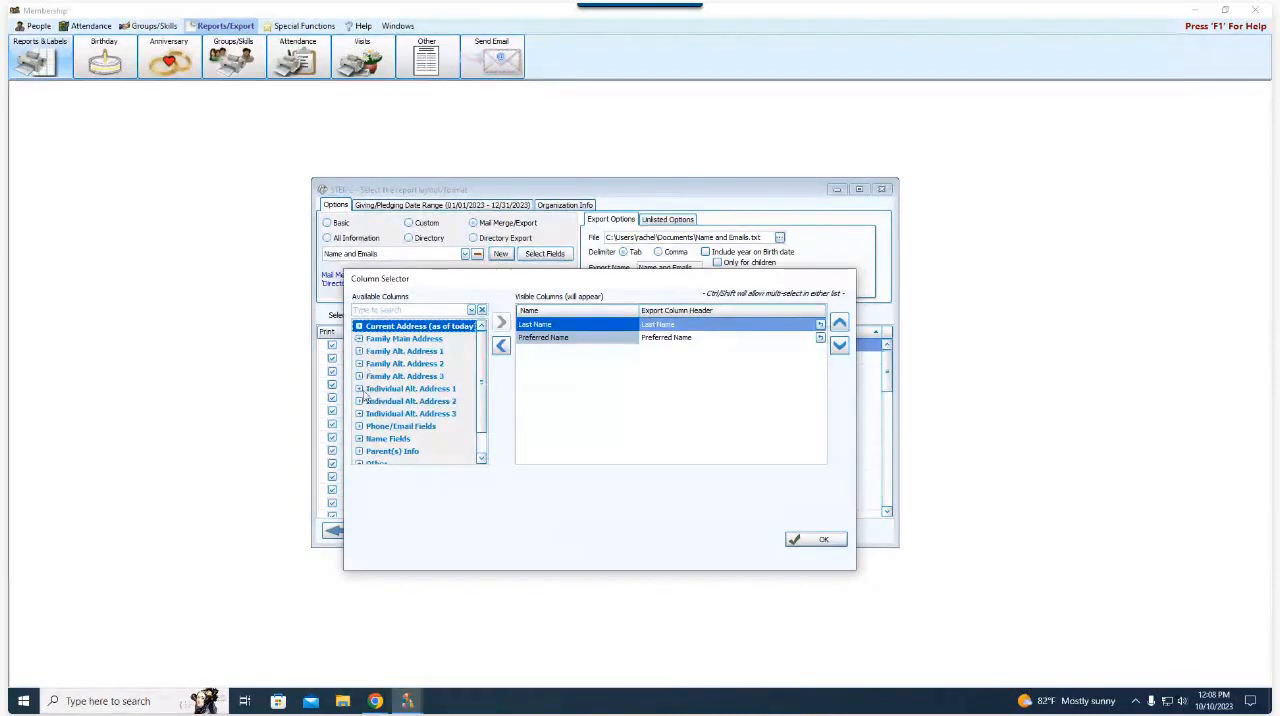
- Add the Email Address field from Phone/Email Fields to the export's visible columns and accept the column selection
click(359, 427)
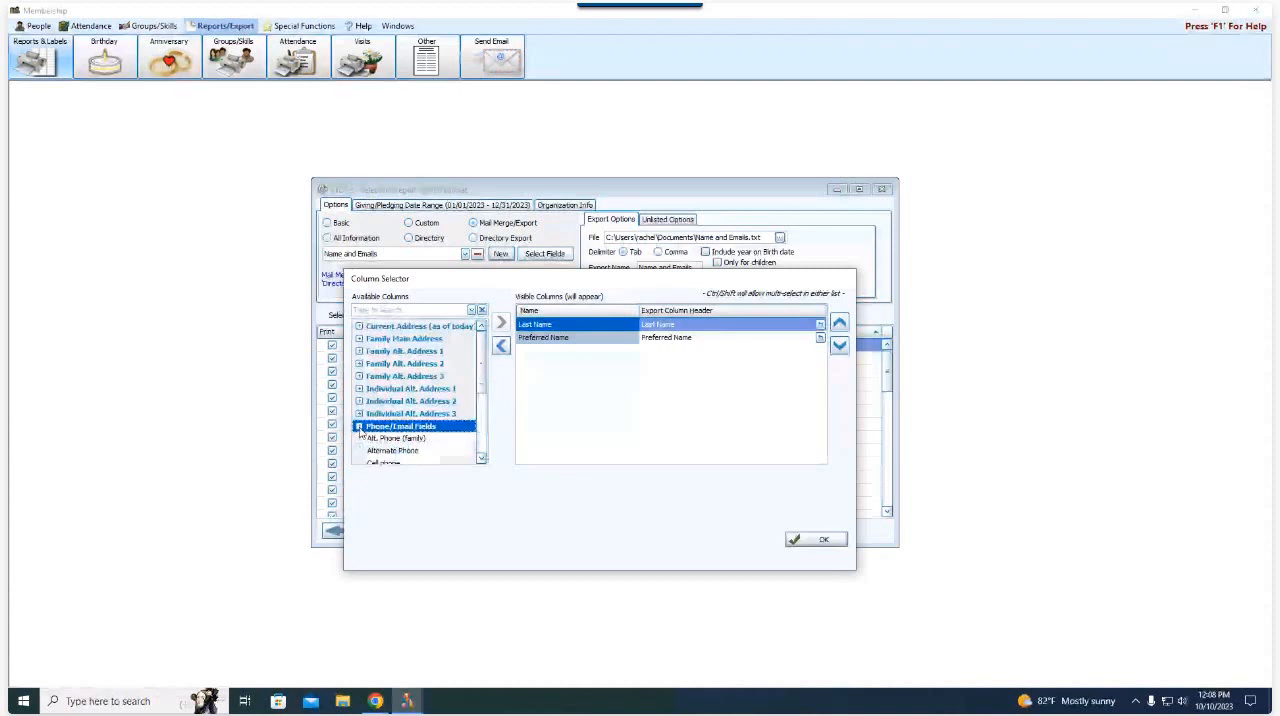
scroll(365, 432, down, 1)
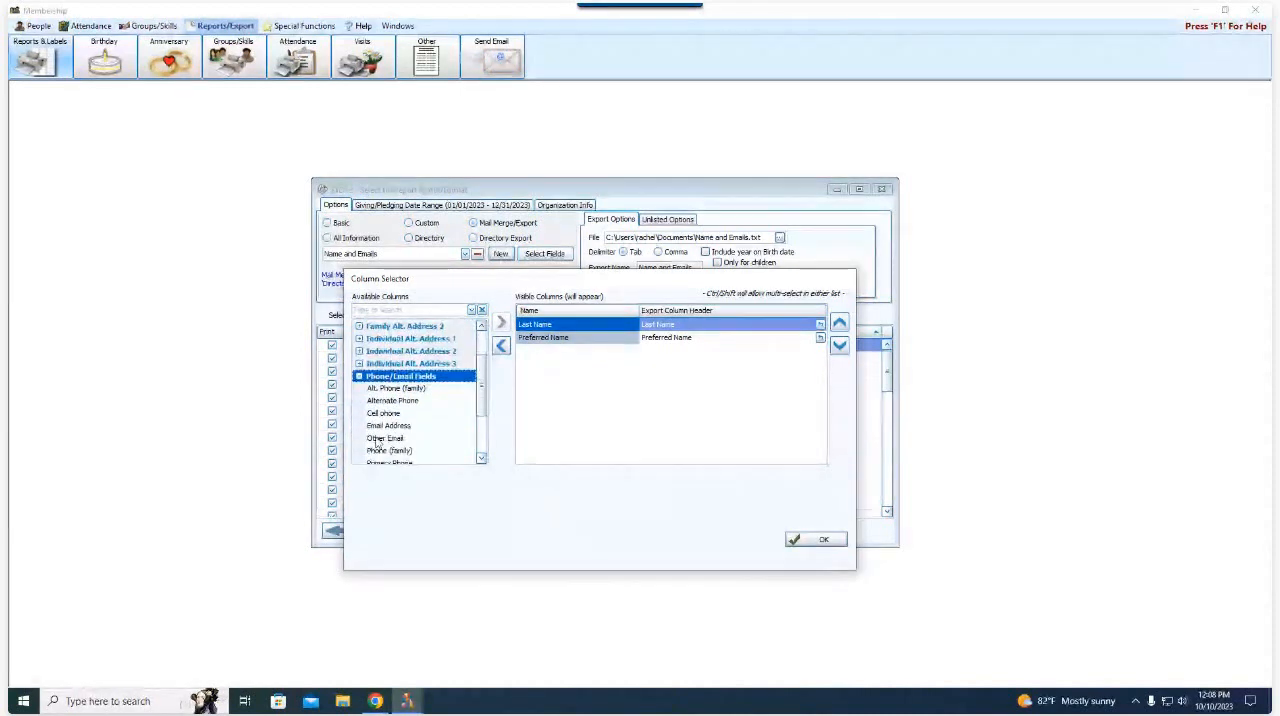
click(408, 427)
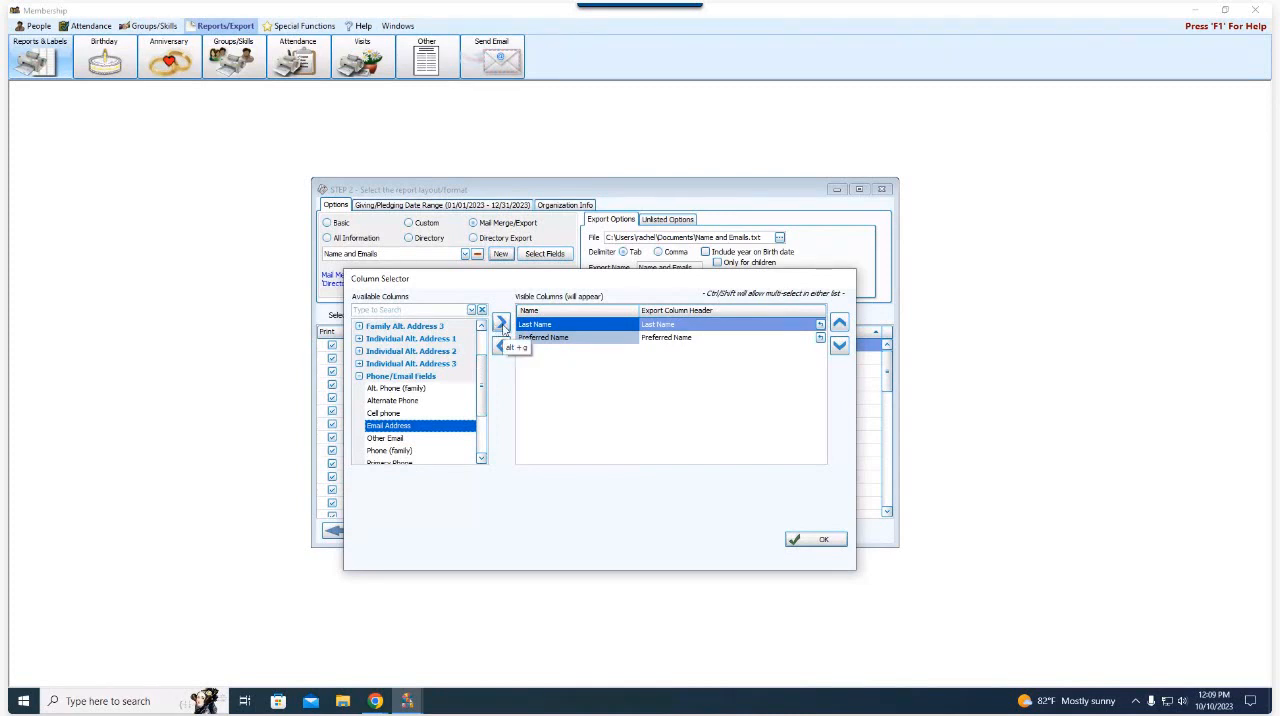
click(500, 322)
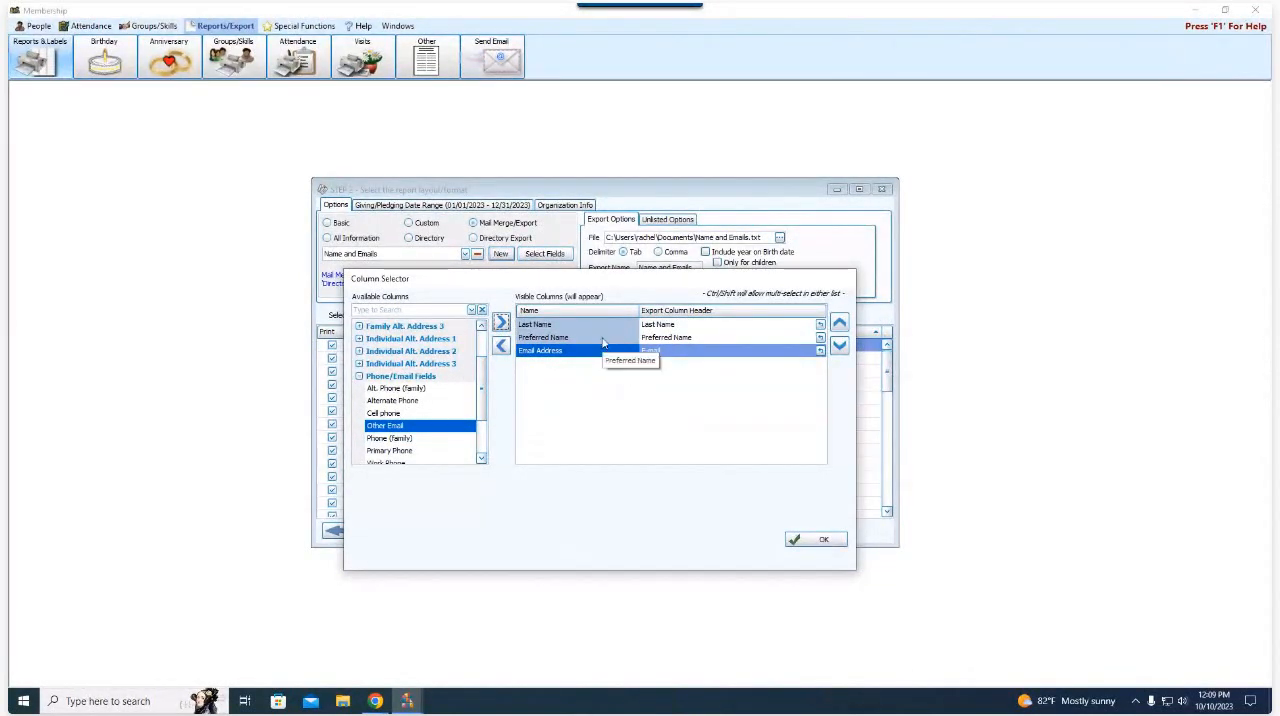
click(811, 540)
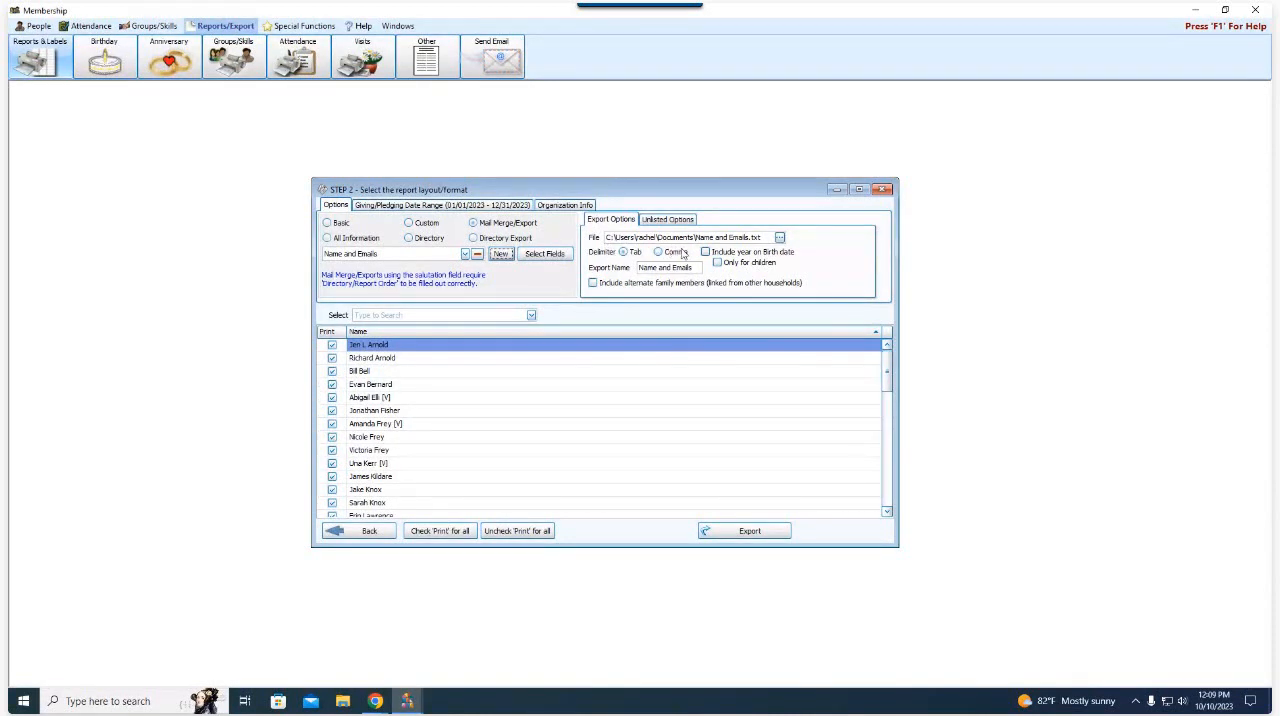
- Set the export file's save location to the Desktop, keeping the file name Name and Emails
click(780, 240)
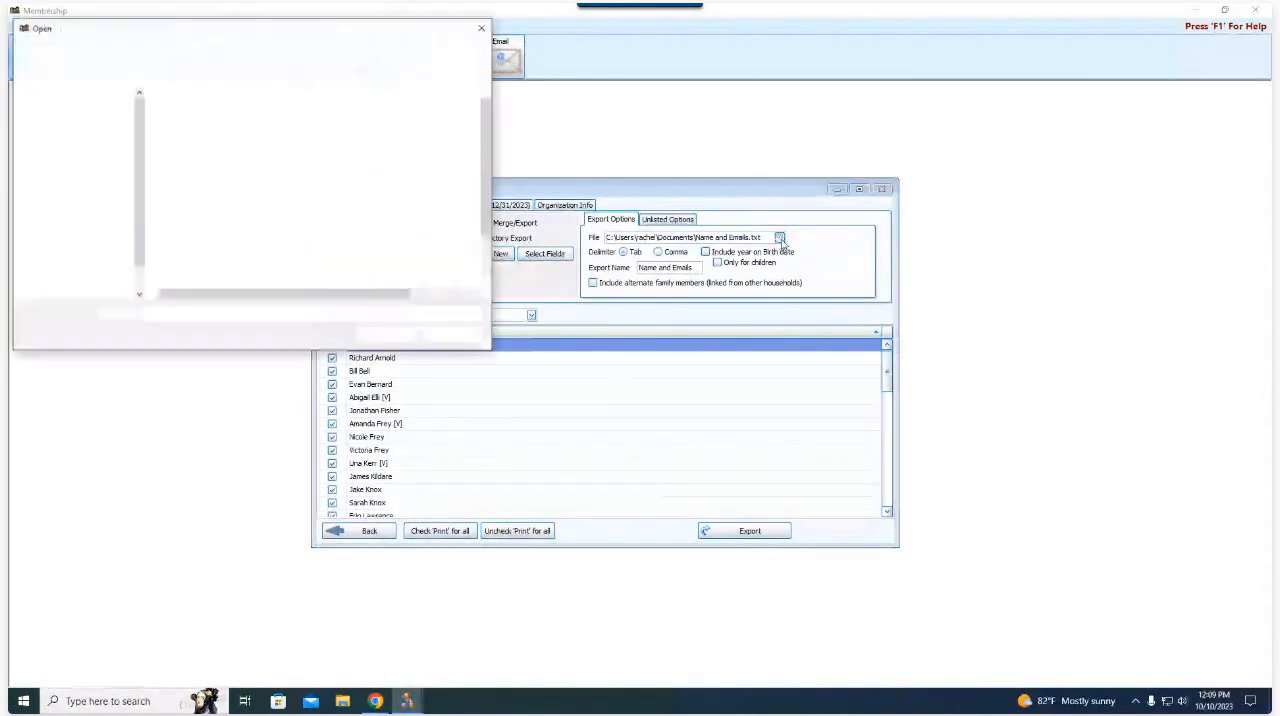
drag(243, 45, 577, 206)
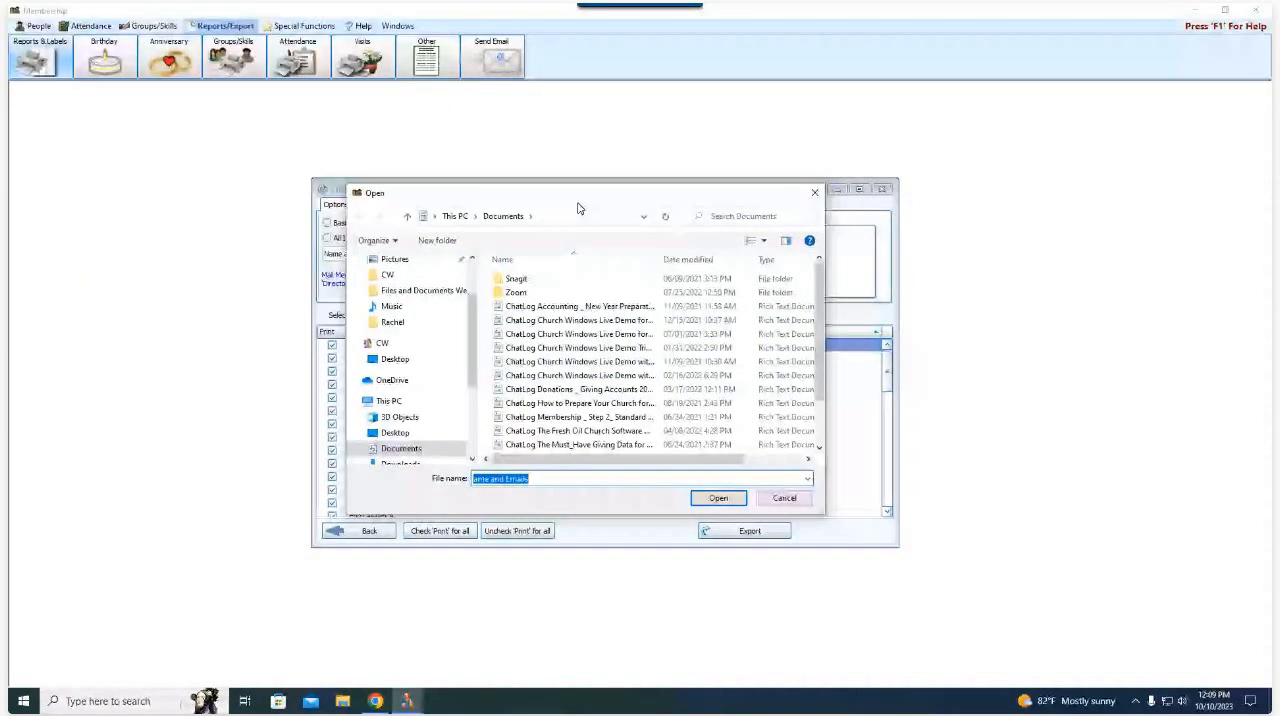
scroll(398, 345, up, 1)
scroll(398, 343, up, 1)
click(395, 285)
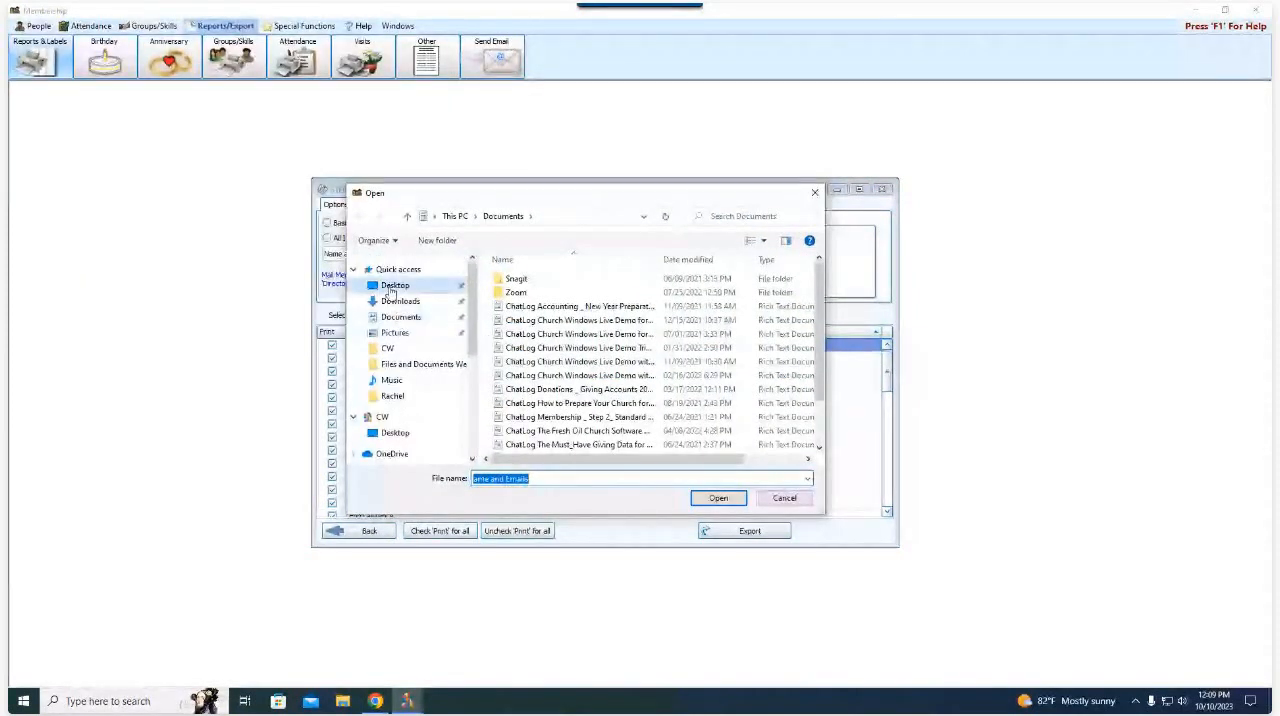
click(718, 497)
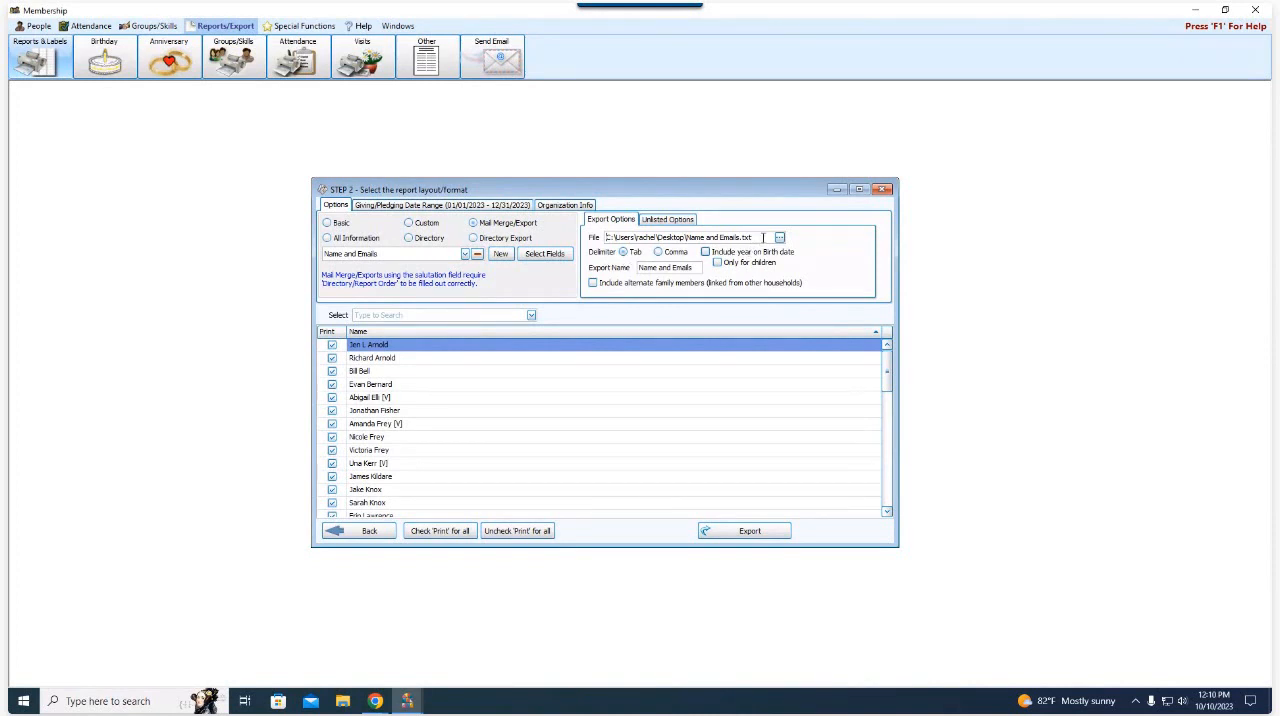
- Export the list with the Comma delimiter and open the folder containing the created file
click(678, 252)
click(749, 536)
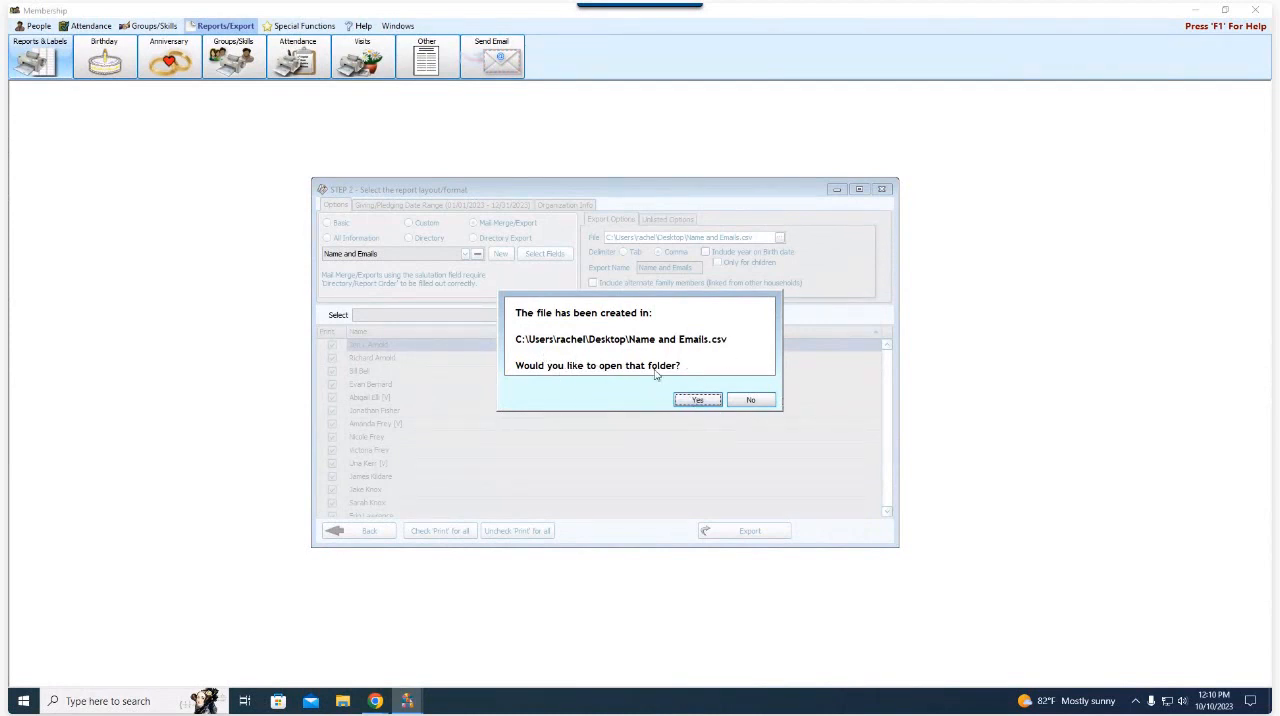
click(699, 400)
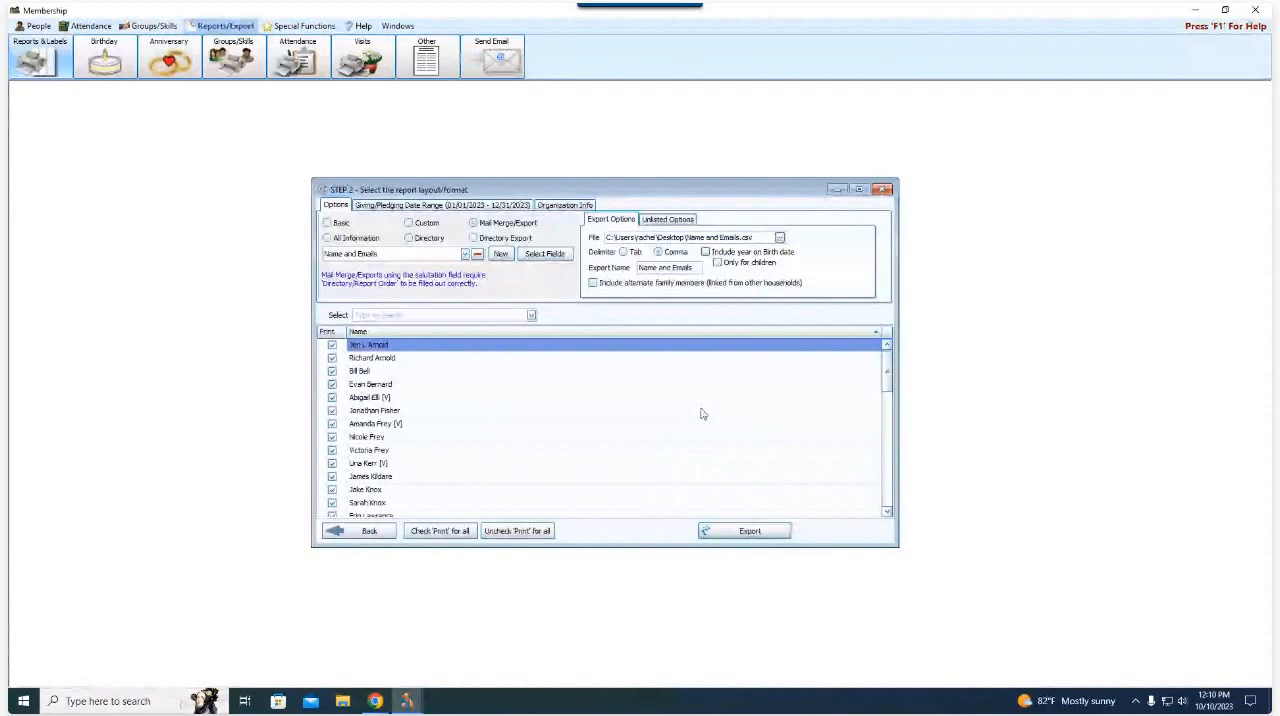
- Open the exported Name and Emails CSV file from the Desktop folder
drag(415, 69, 600, 186)
click(487, 260)
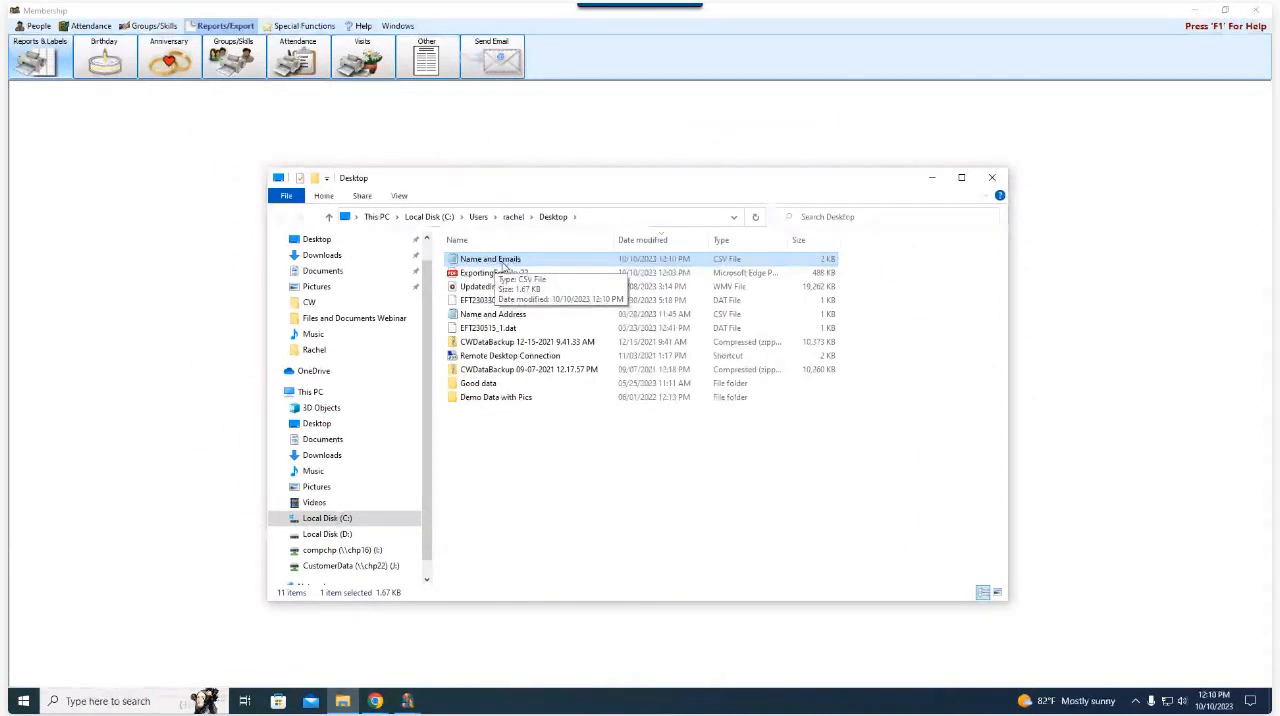
double_click(500, 261)
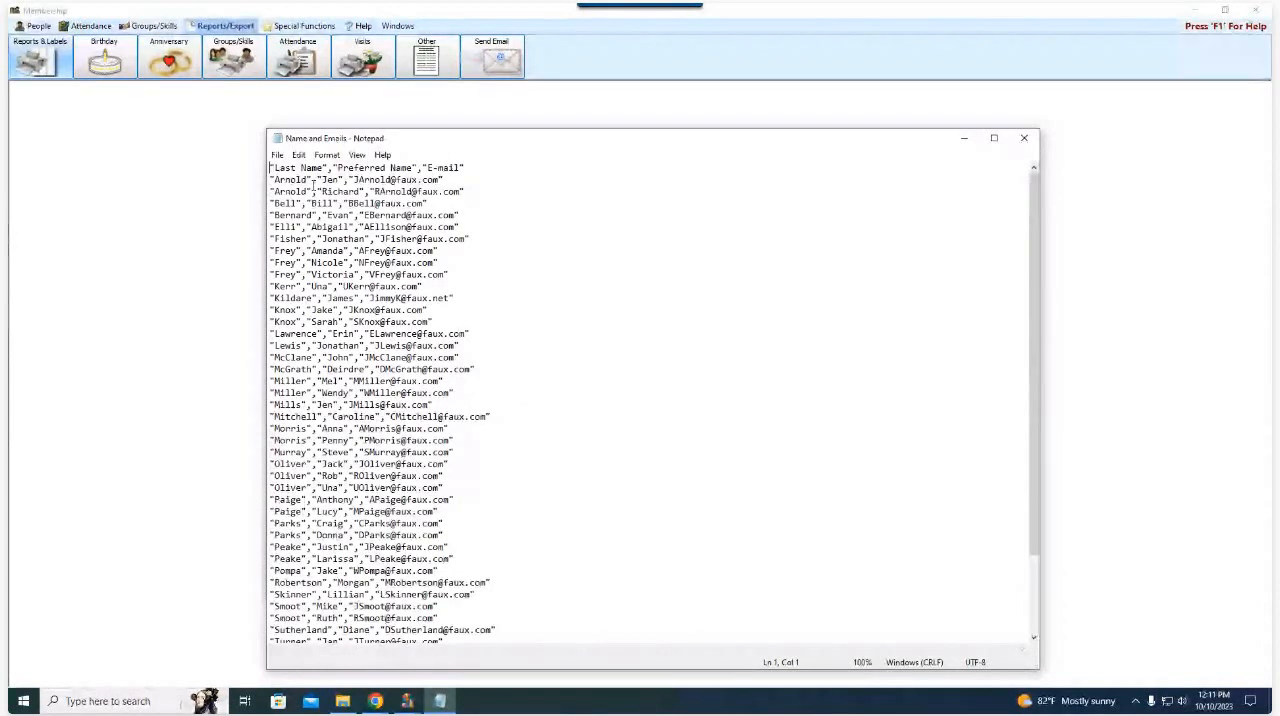
- Examine the header row and the name and email entries in the exported file
click(274, 169)
drag(274, 169, 433, 190)
click(456, 226)
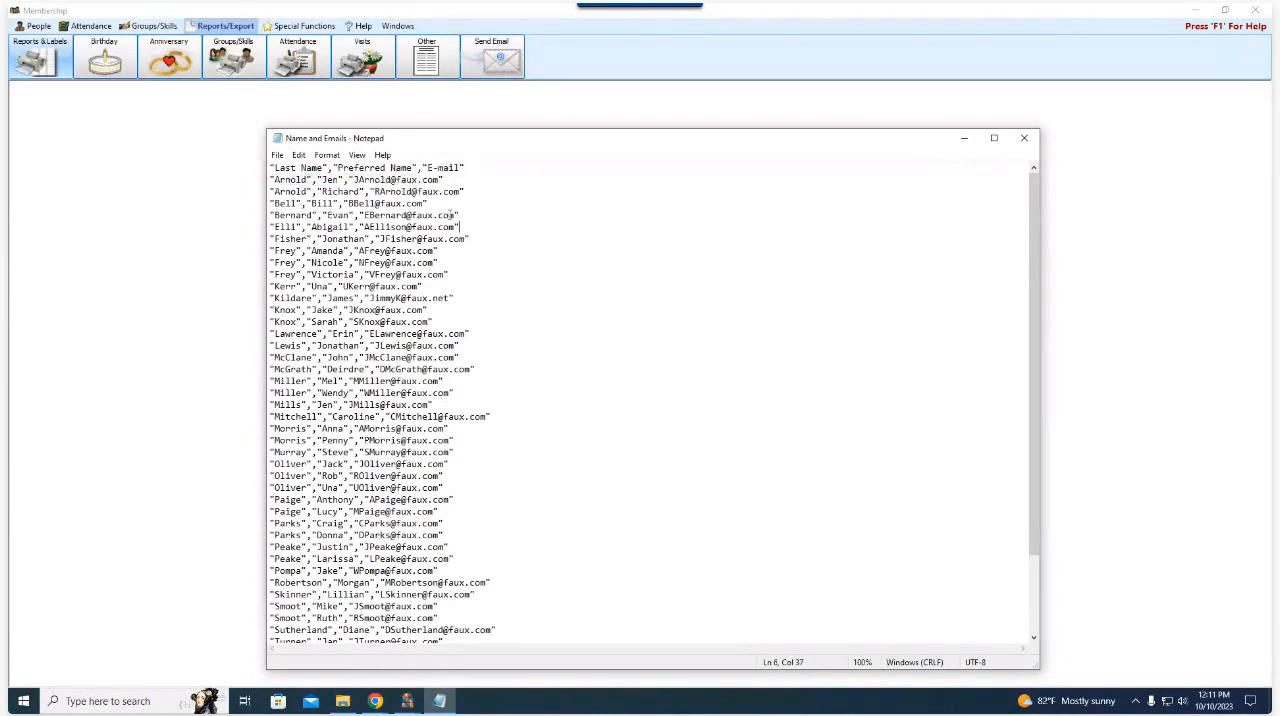
drag(274, 180, 440, 180)
click(645, 263)
scroll(548, 338, down, 3)
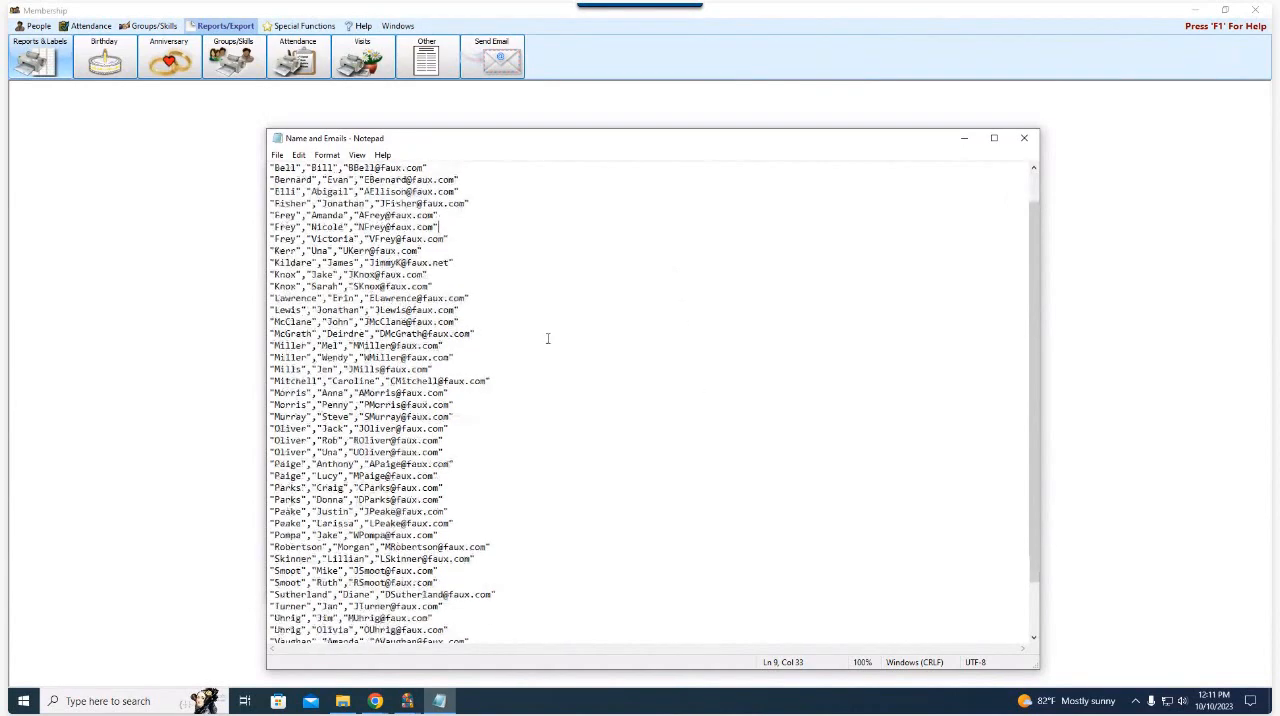
scroll(548, 338, up, 3)
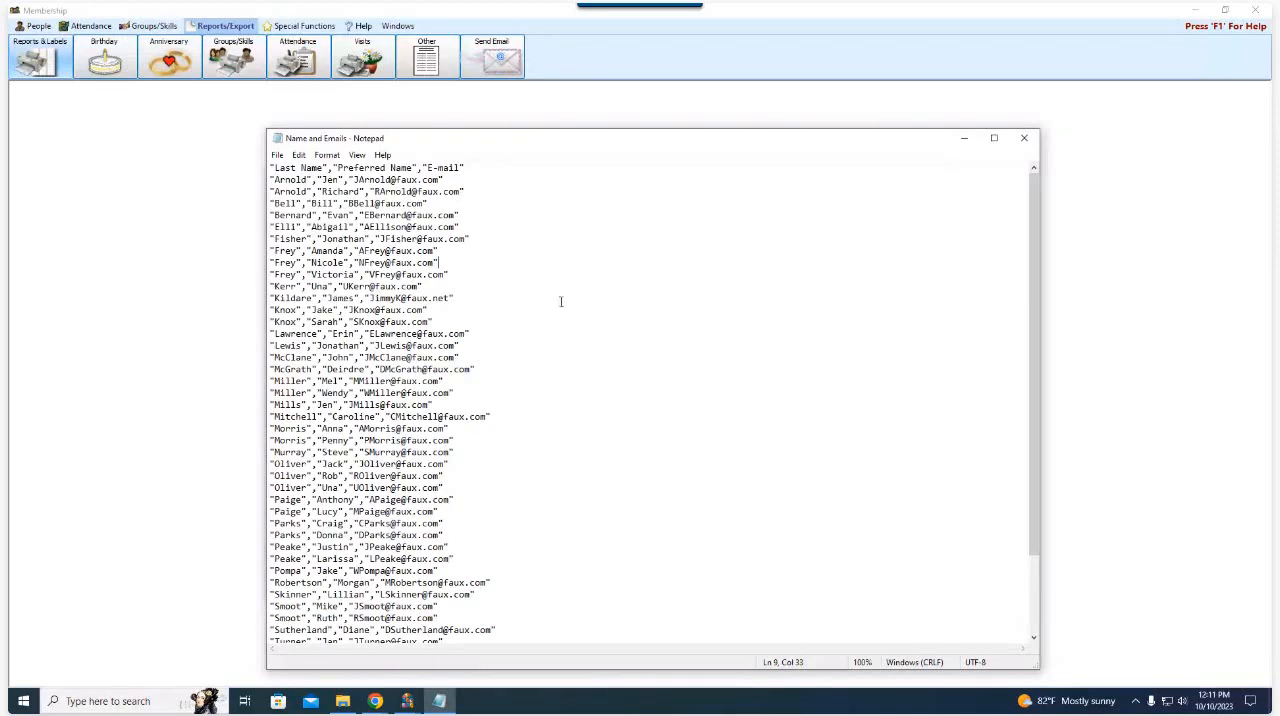
drag(710, 150, 701, 133)
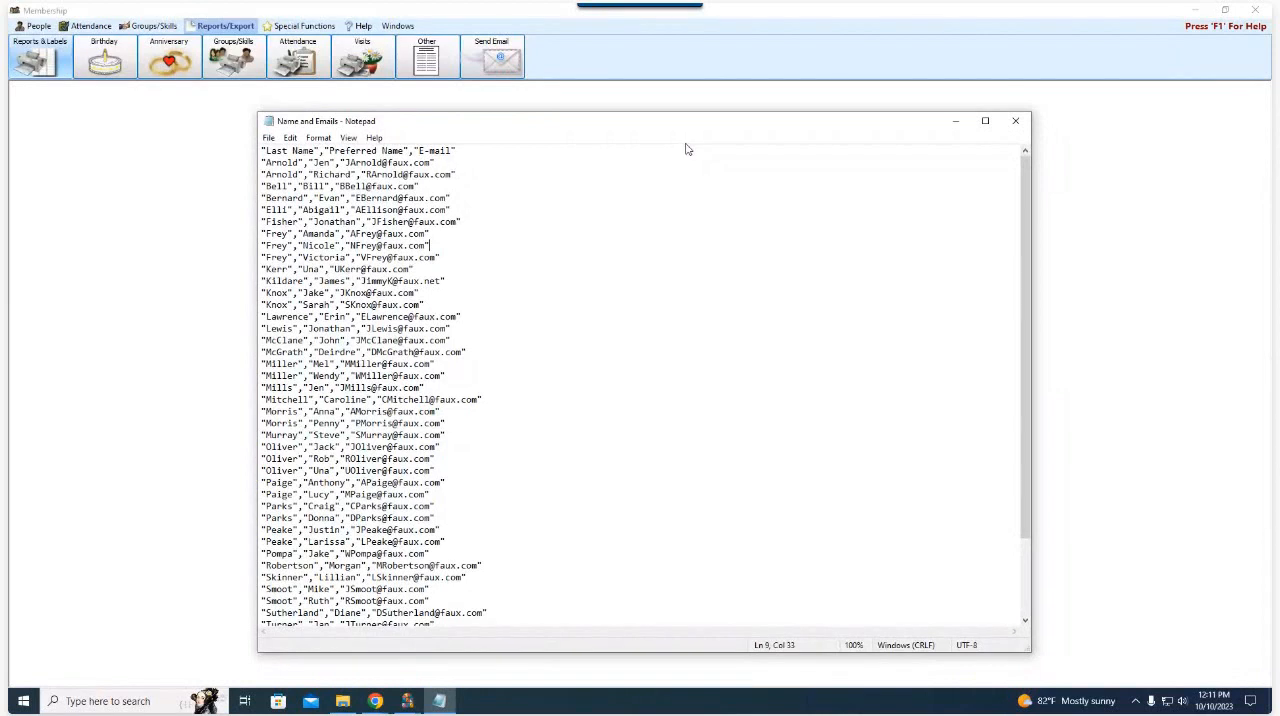